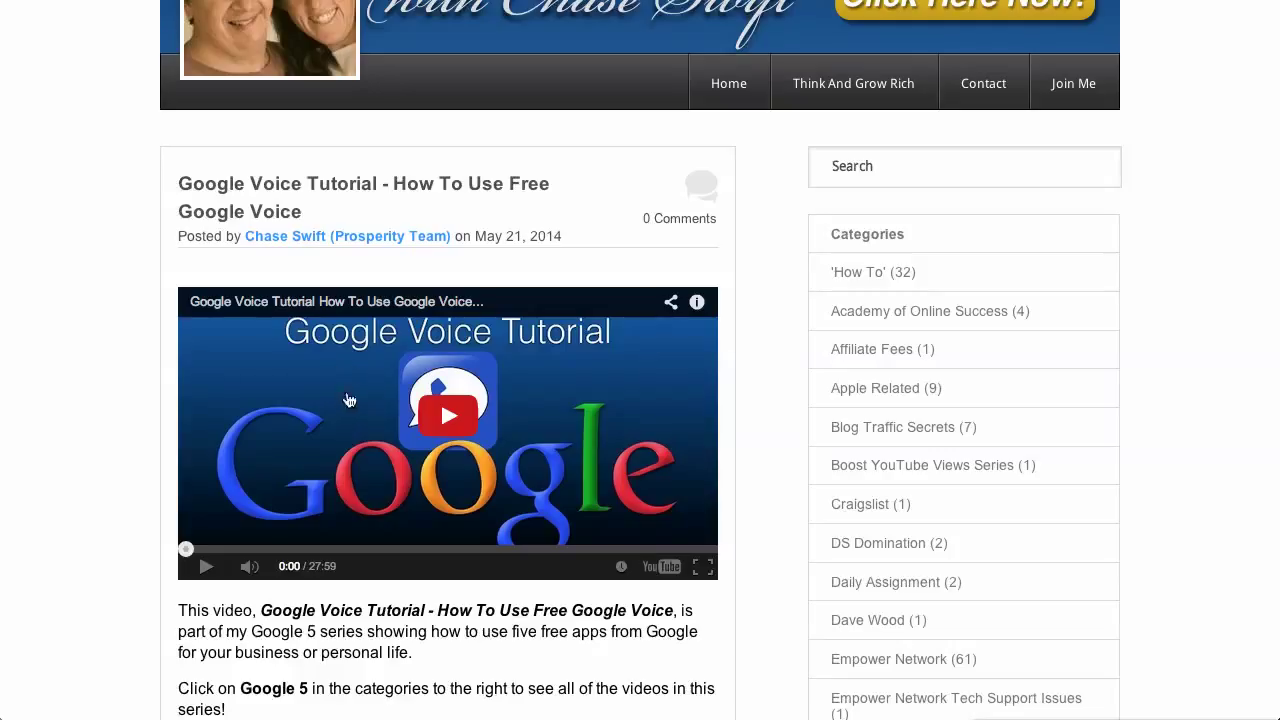
- Request the video URL of the Google Voice Tutorial video embedded in the blog post
right_click(326, 362)
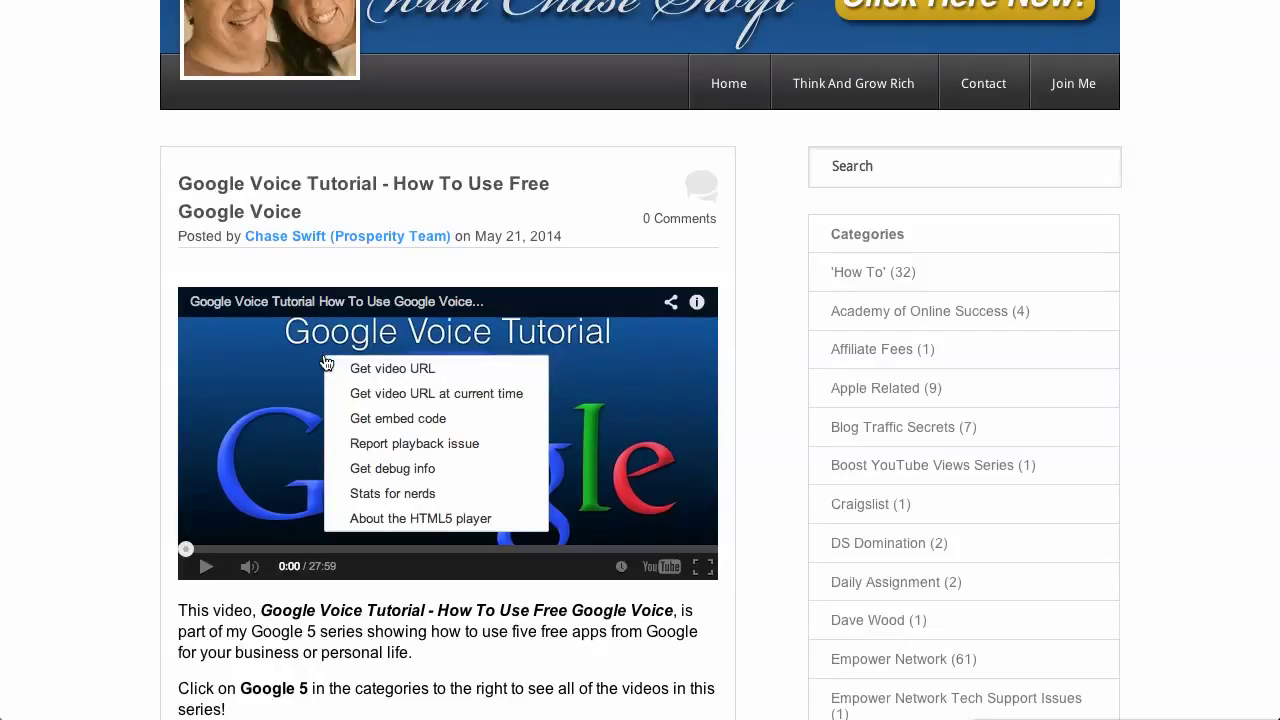
left_click(431, 370)
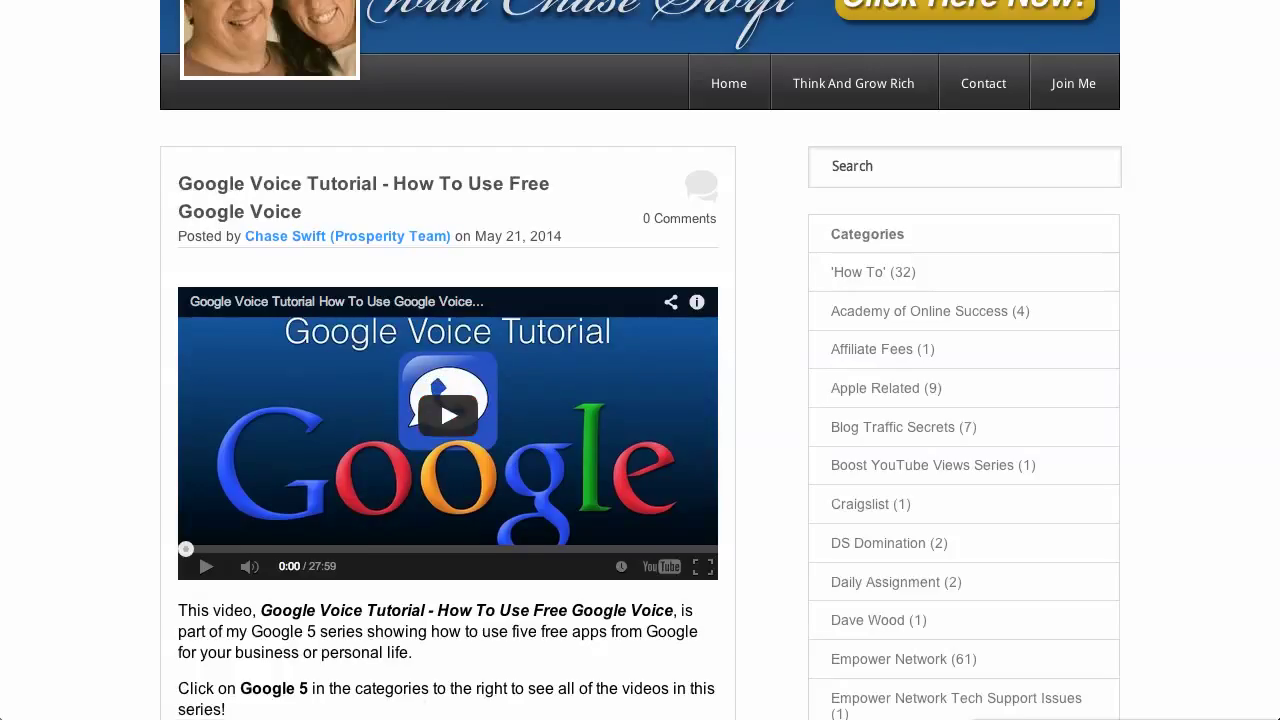
- Switch to the Google Slides presentation and start inserting a video by URL on the blank slide 4
key("ctrl+Tab")
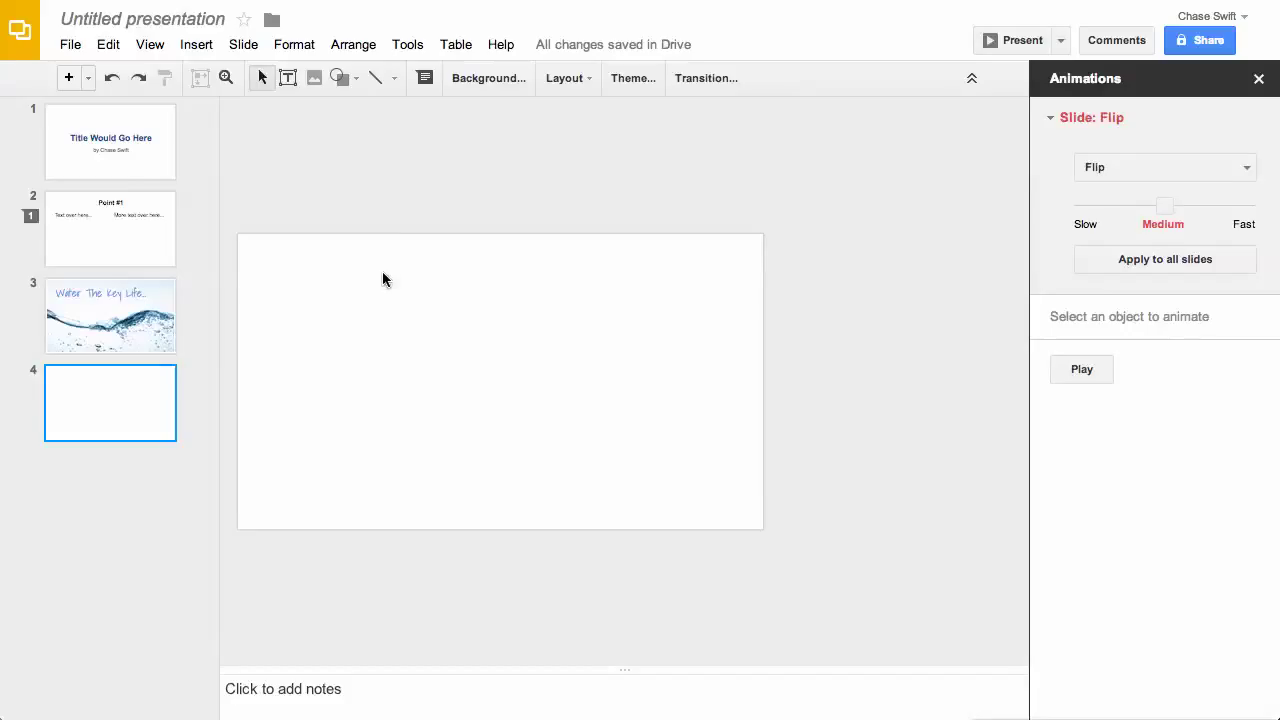
left_click(195, 45)
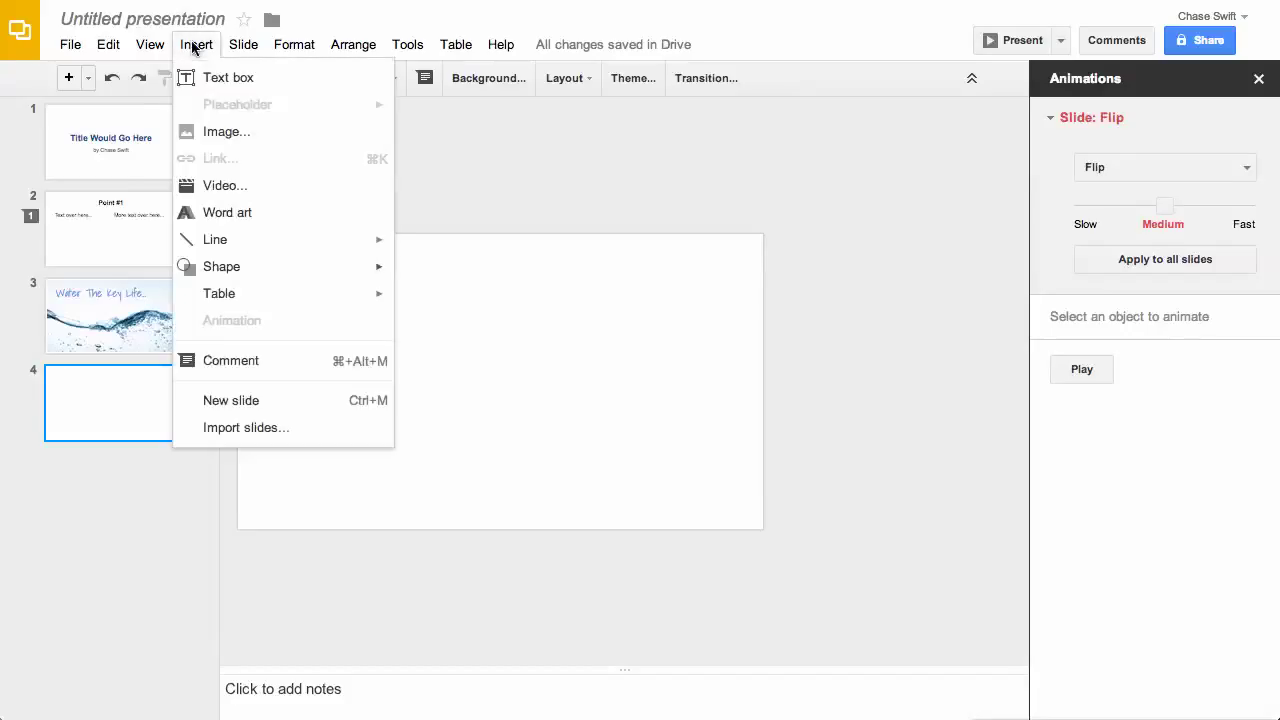
left_click(239, 190)
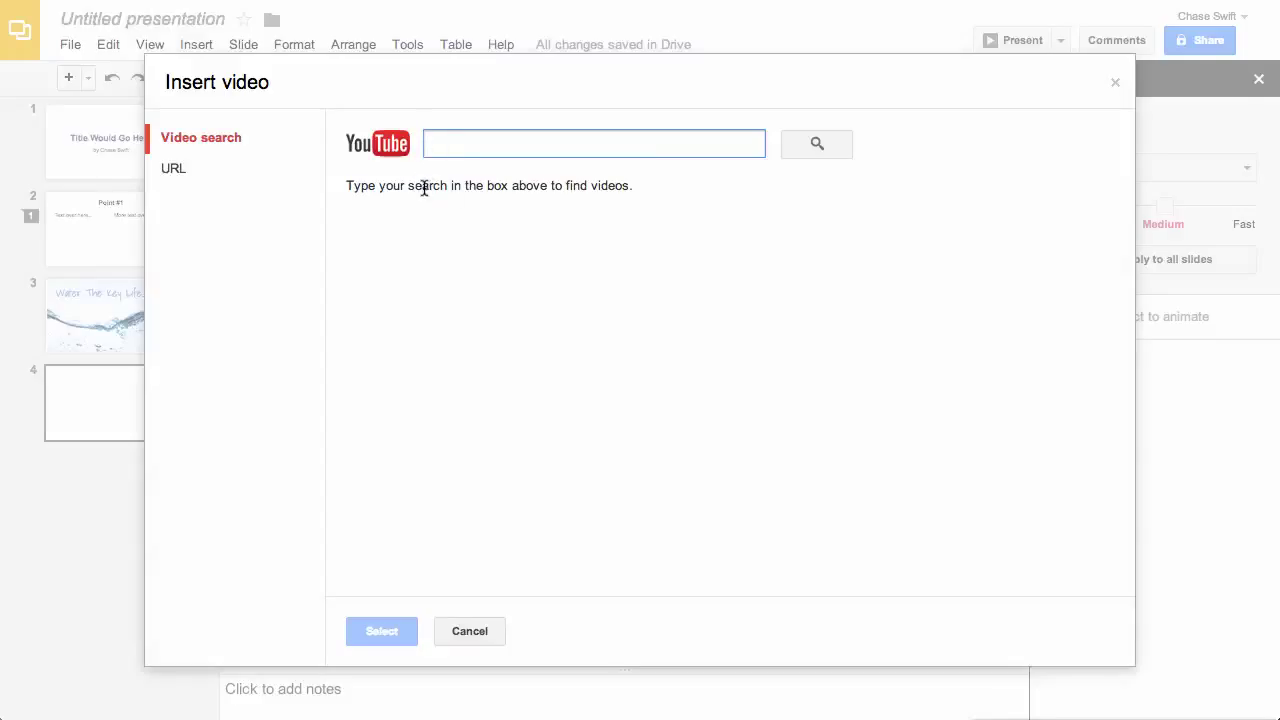
left_click(187, 167)
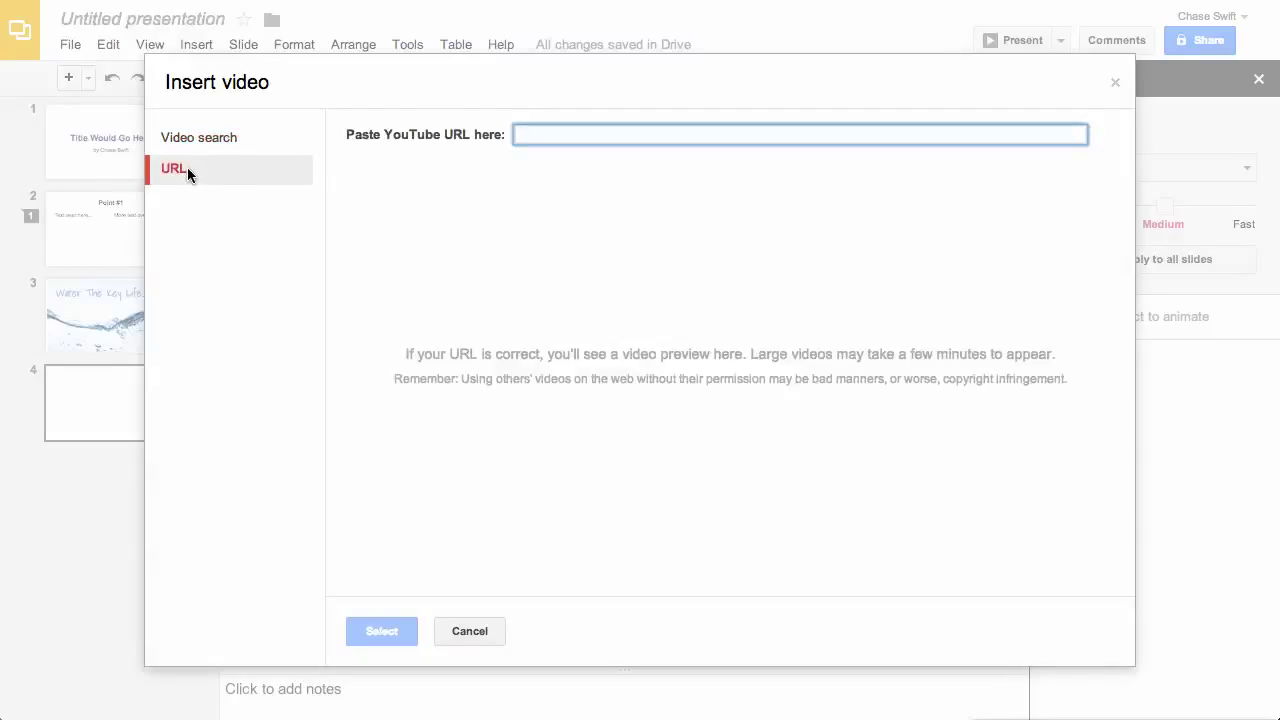
- Try pasting the clipboard content as the YouTube URL, and clear the pasted text from the field
right_click(530, 134)
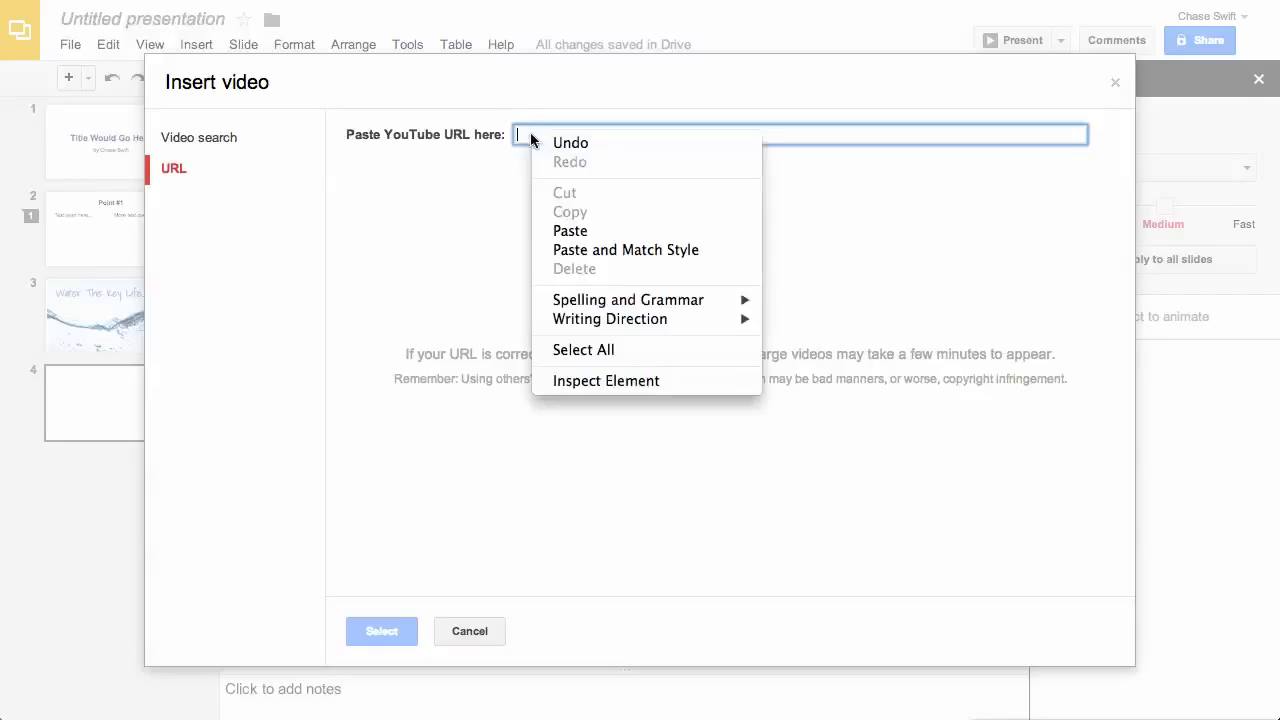
left_click(583, 233)
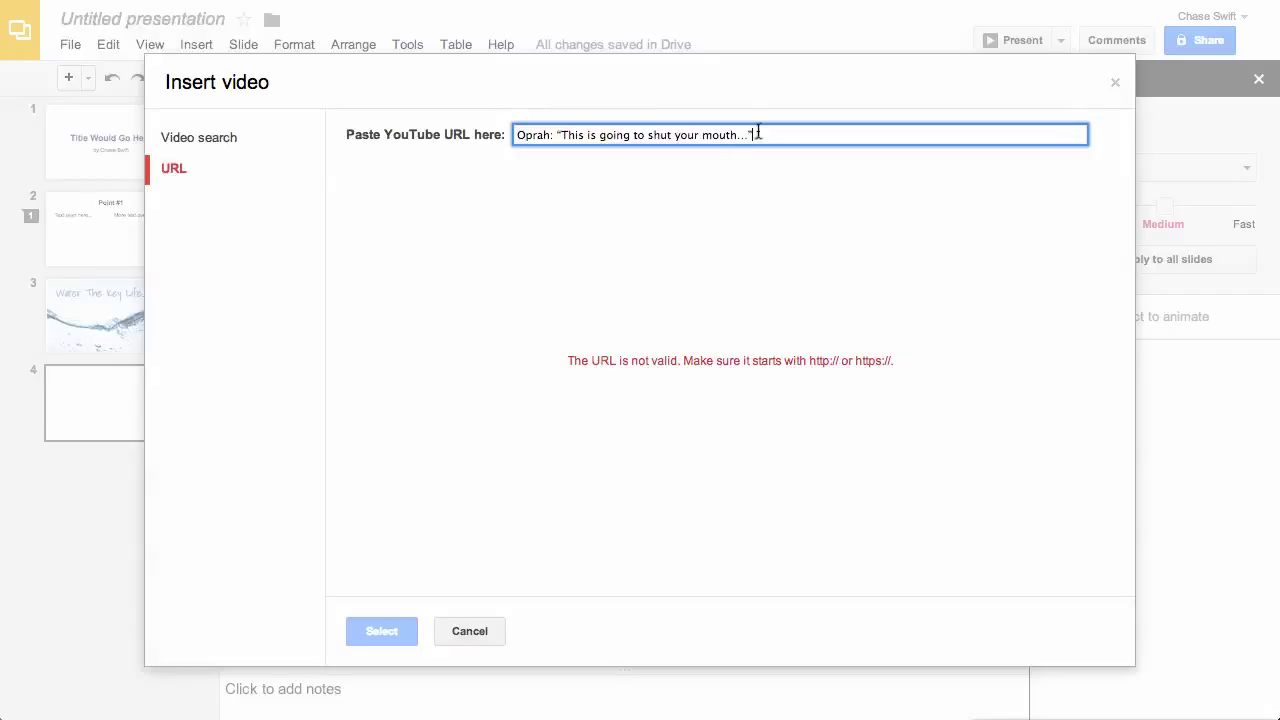
left_click_drag(759, 133, 368, 134)
key("ctrl+c")
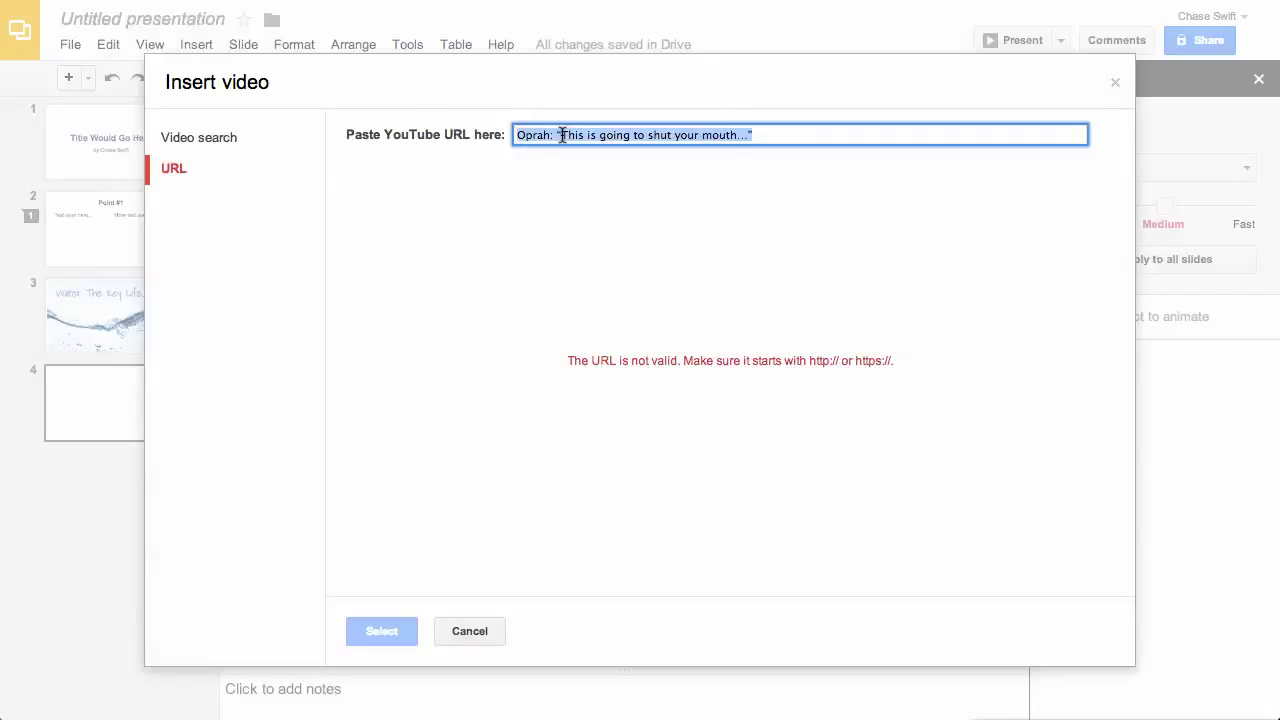
key("BackSpace")
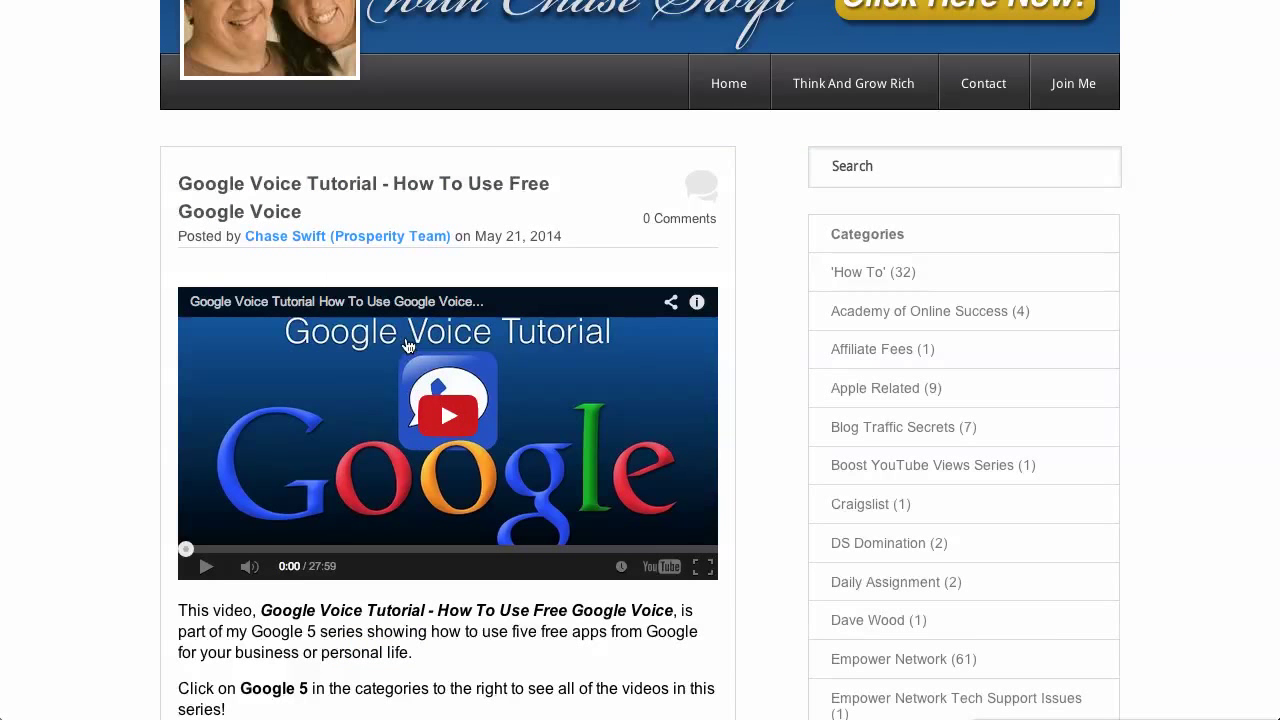
- Request the embedded video's URL again, try pasting it as the YouTube URL, and clear the field
right_click(336, 346)
left_click(404, 351)
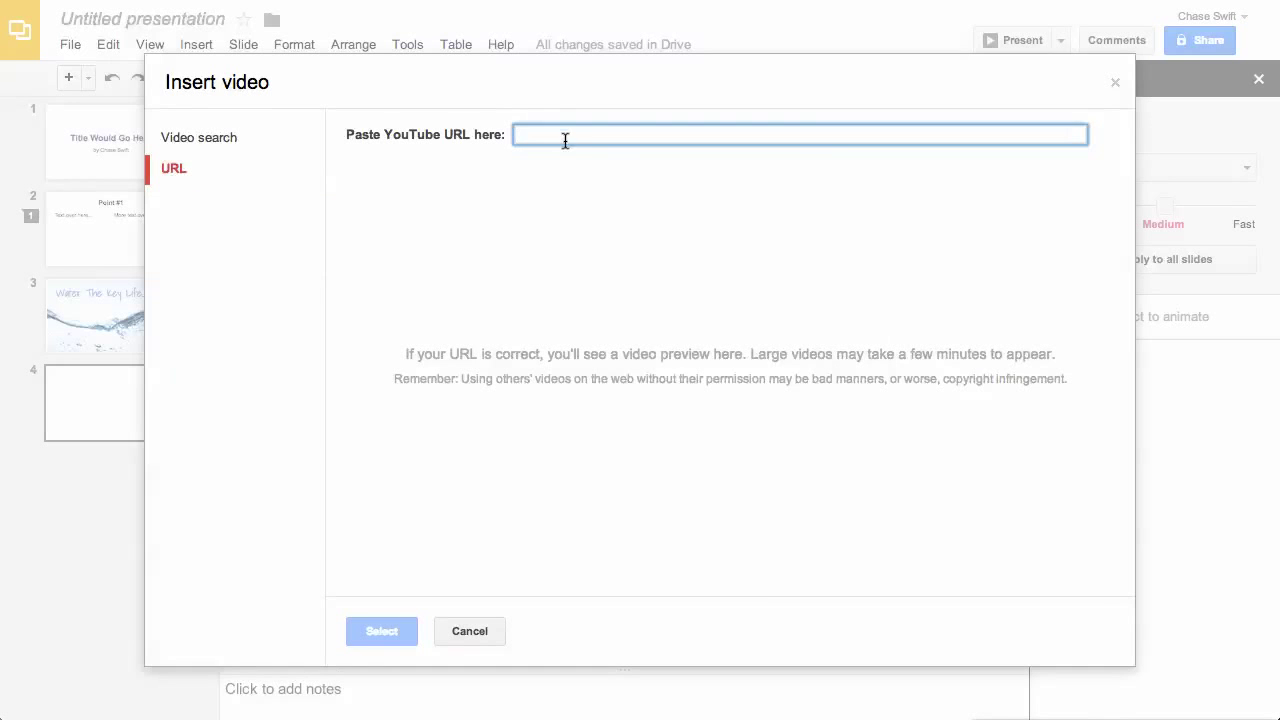
right_click(565, 140)
left_click(608, 231)
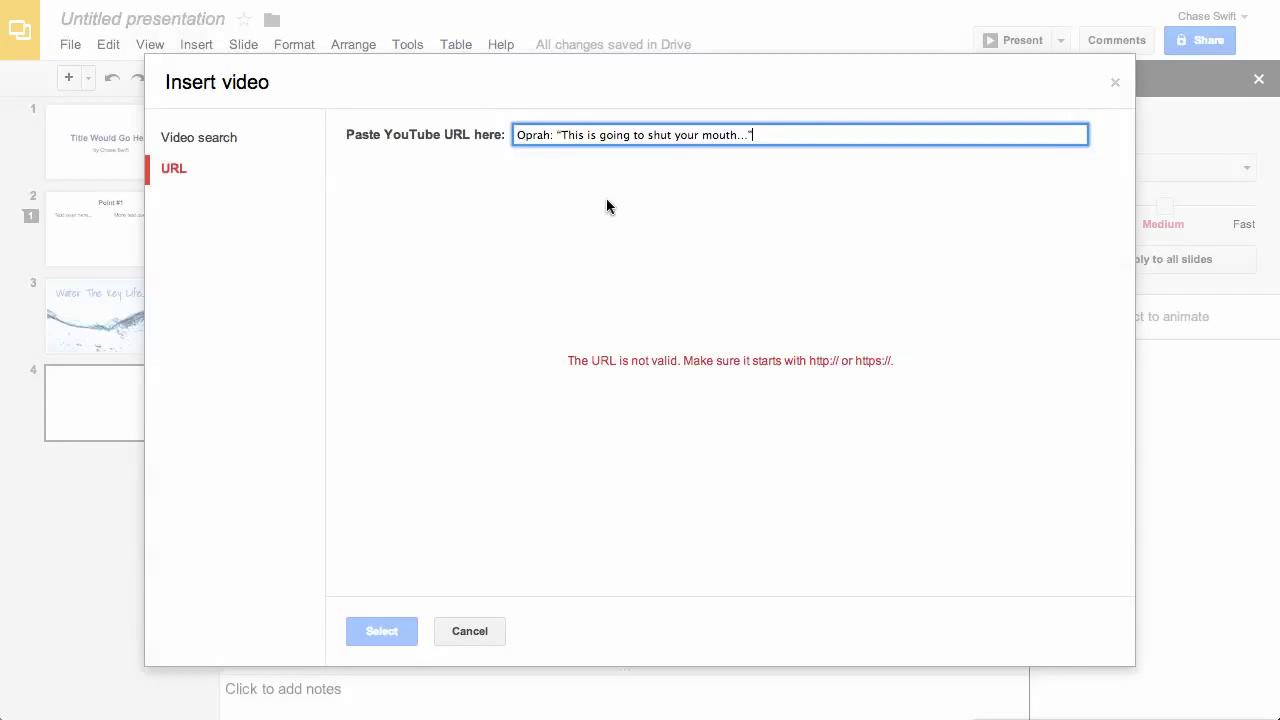
left_click_drag(731, 134, 390, 134)
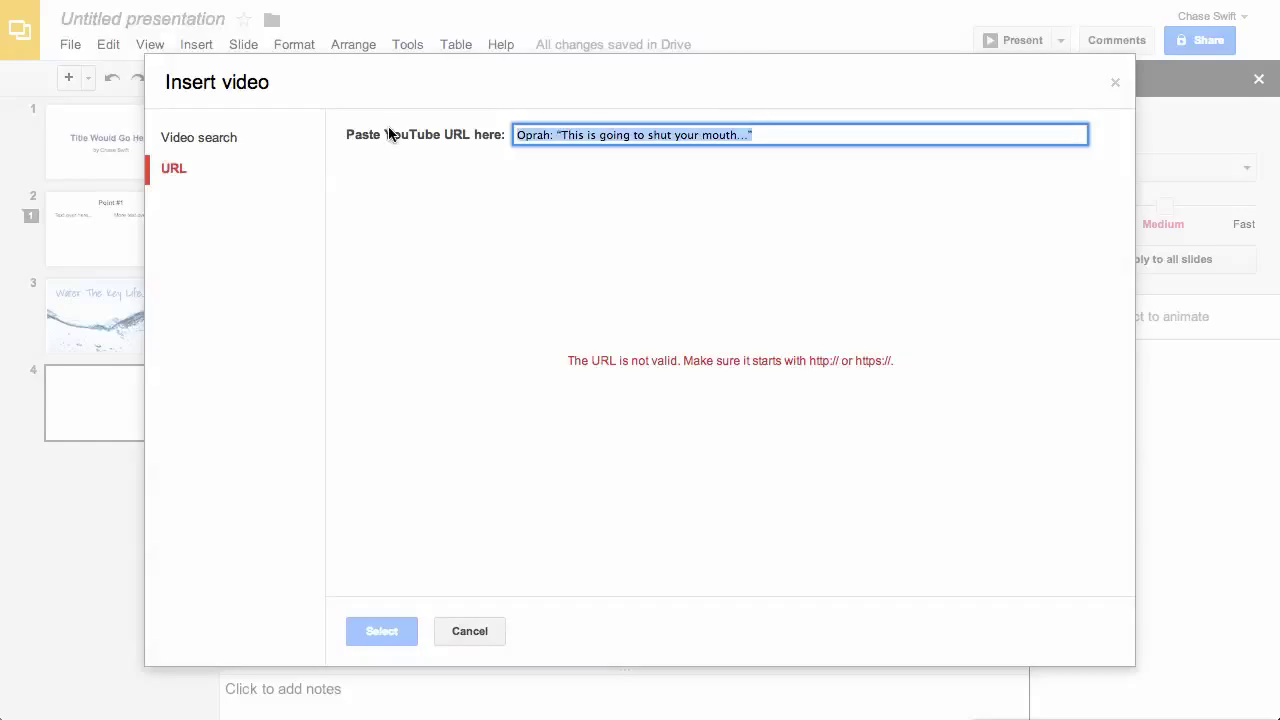
key("BackSpace")
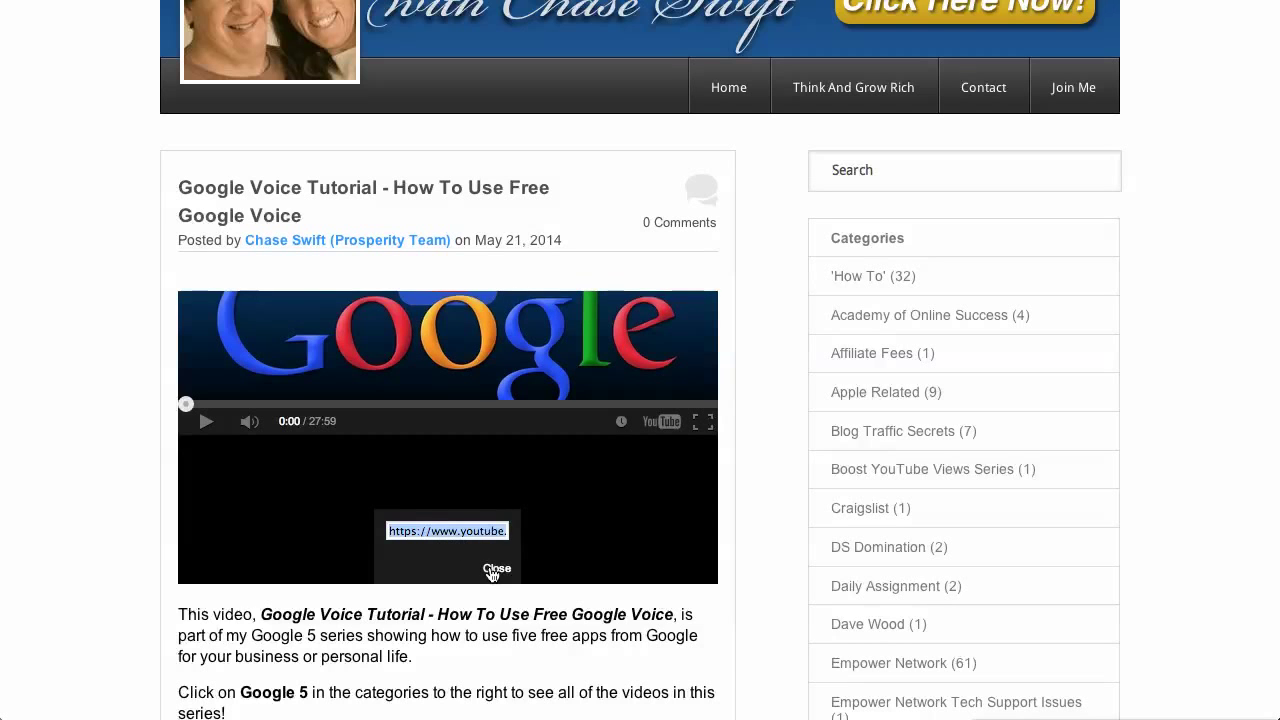
- Copy the YouTube URL displayed inside the blog's embedded player and close the URL prompt
right_click(452, 533)
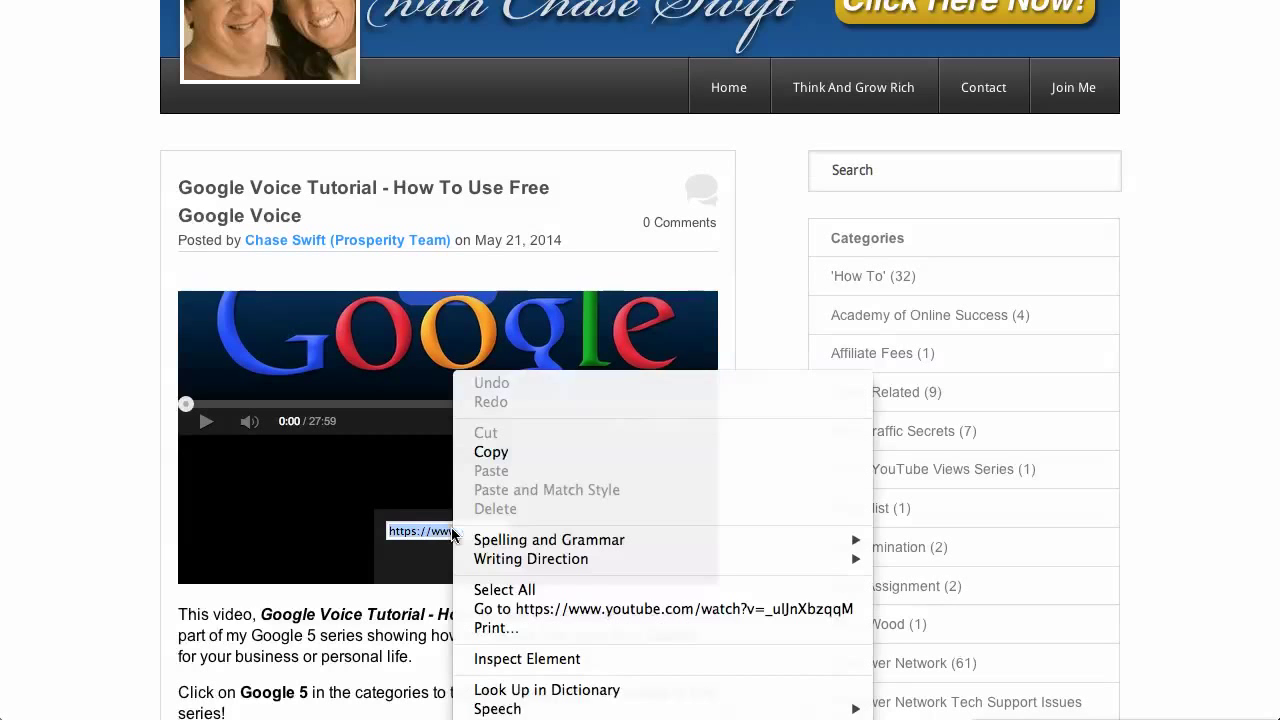
left_click(490, 451)
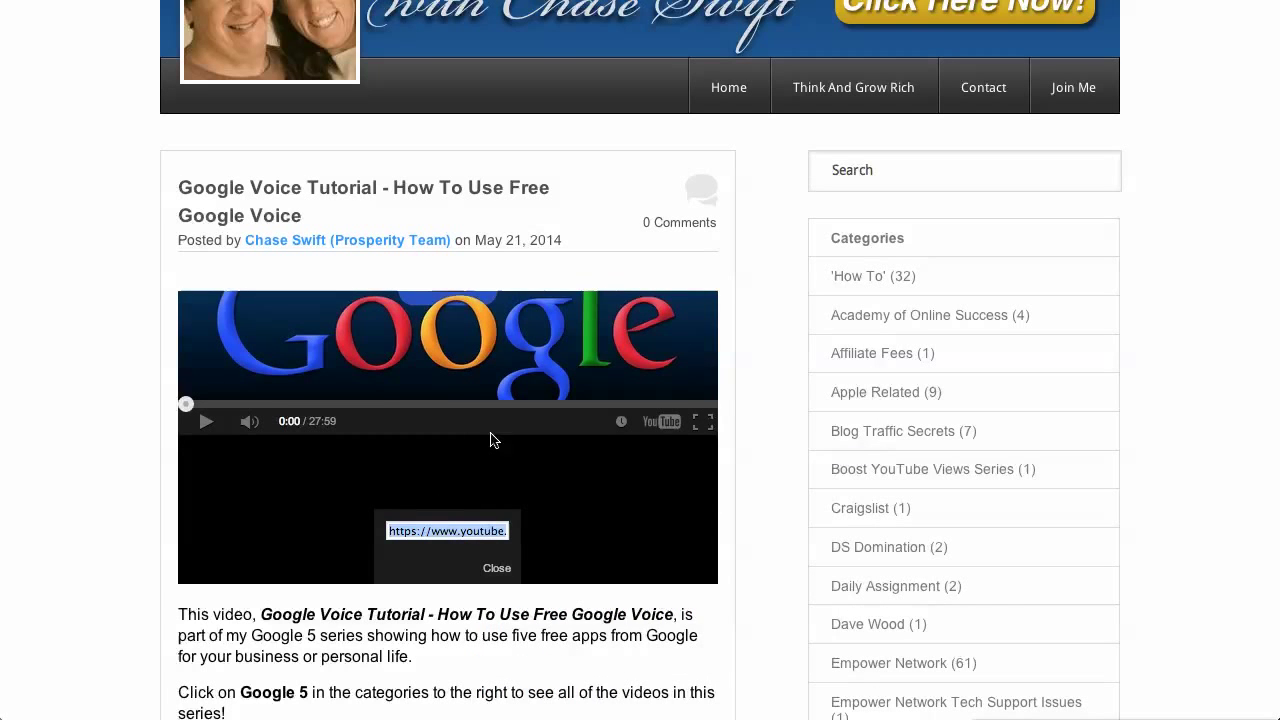
left_click(496, 569)
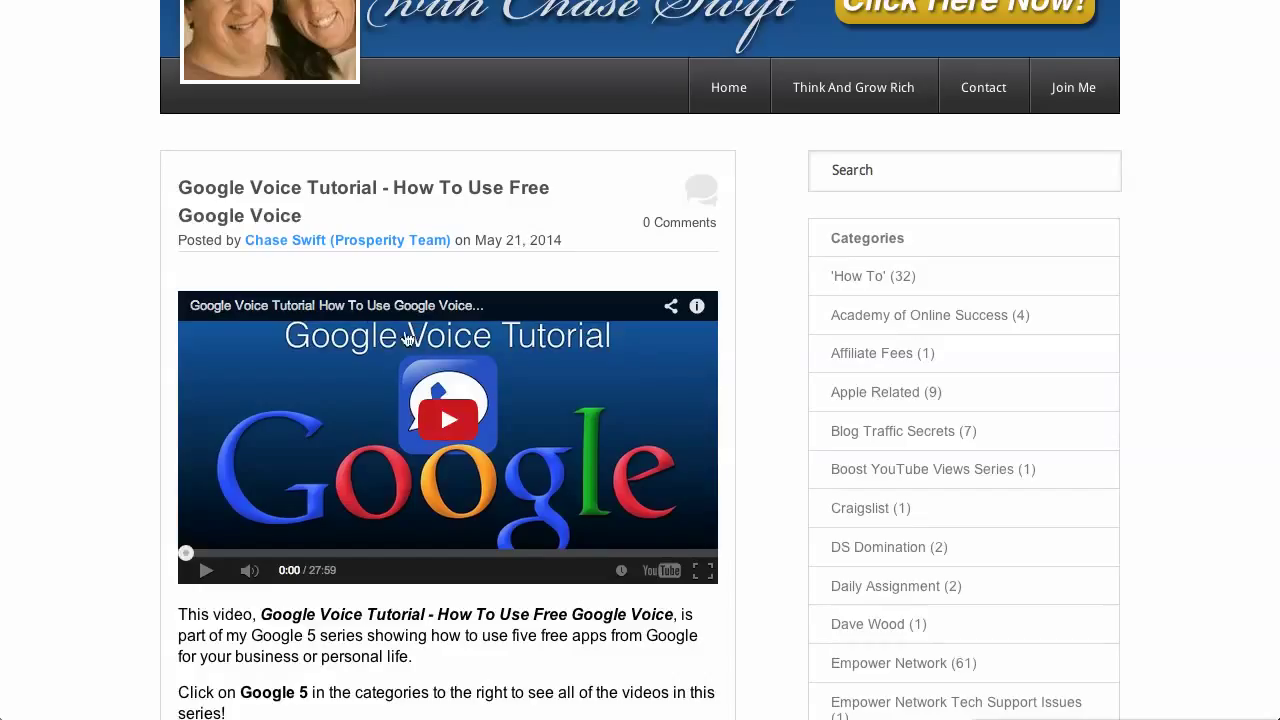
- Open the blog's embedded Google Voice Tutorial video on YouTube and pause its playback
left_click(667, 572)
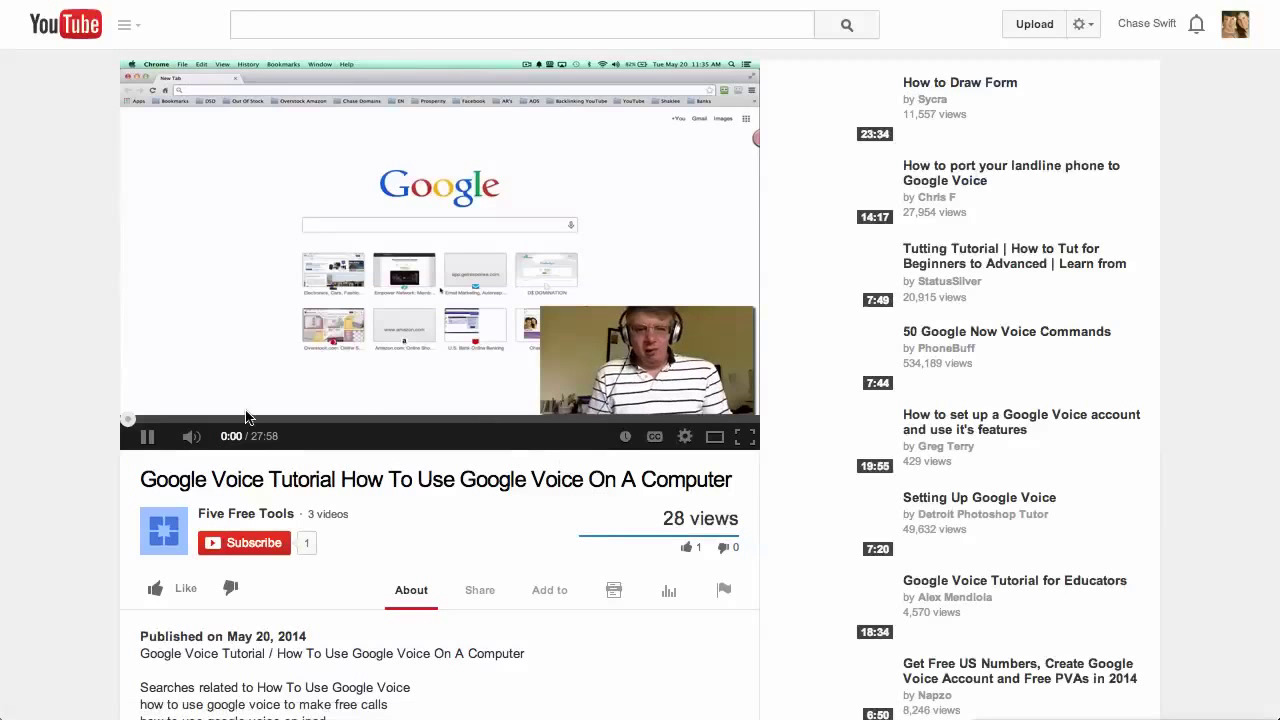
left_click(148, 440)
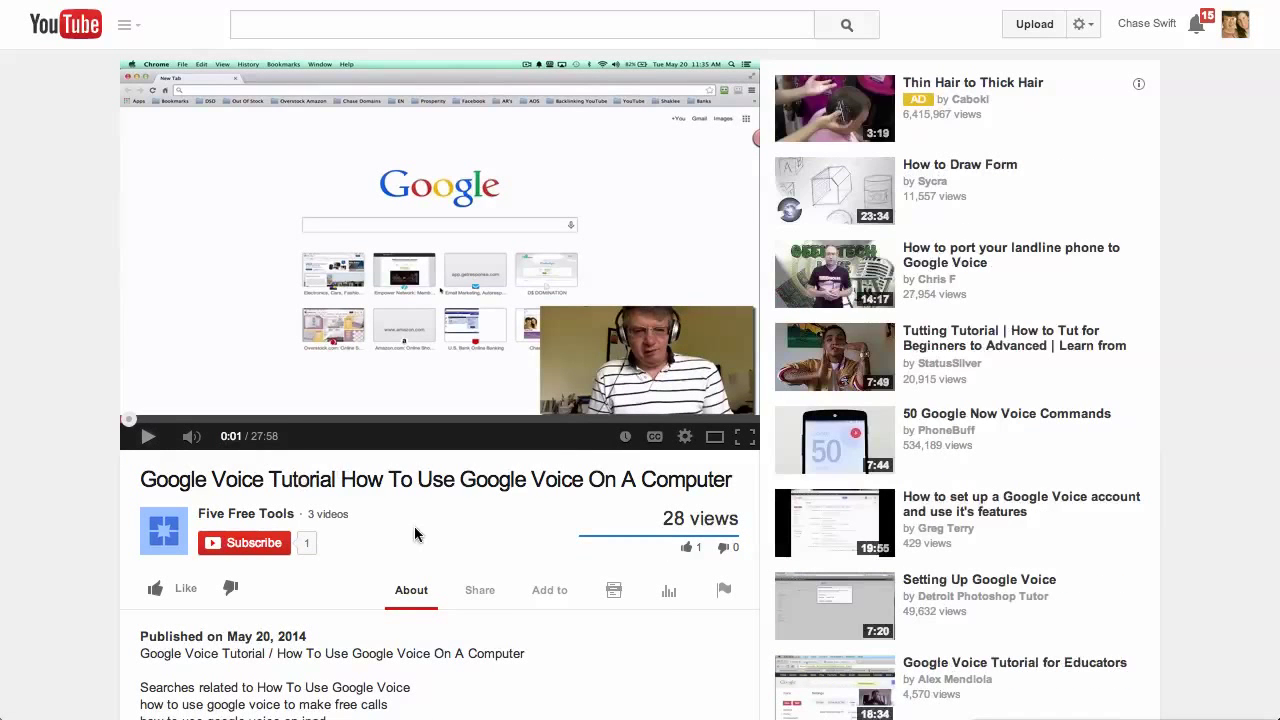
- Show the video's sharing options on YouTube and copy its short youtu.be link
left_click(479, 594)
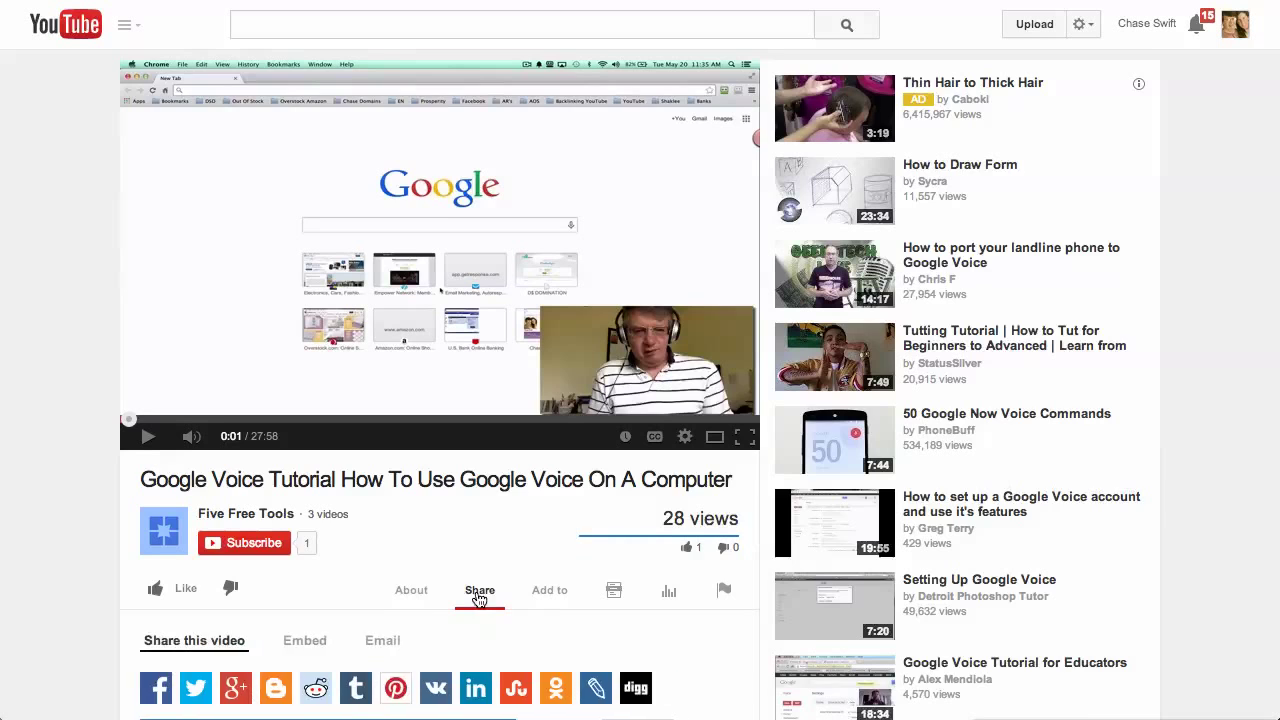
scroll(479, 597, "down", 2)
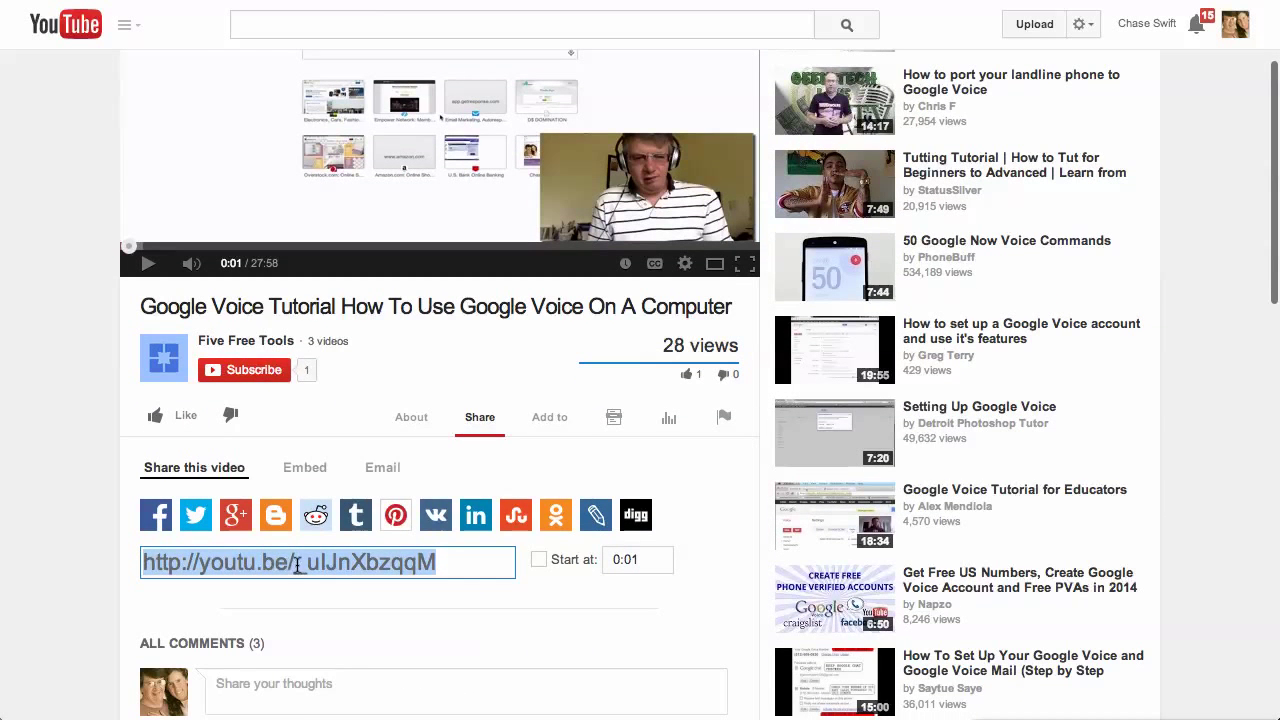
right_click(297, 563)
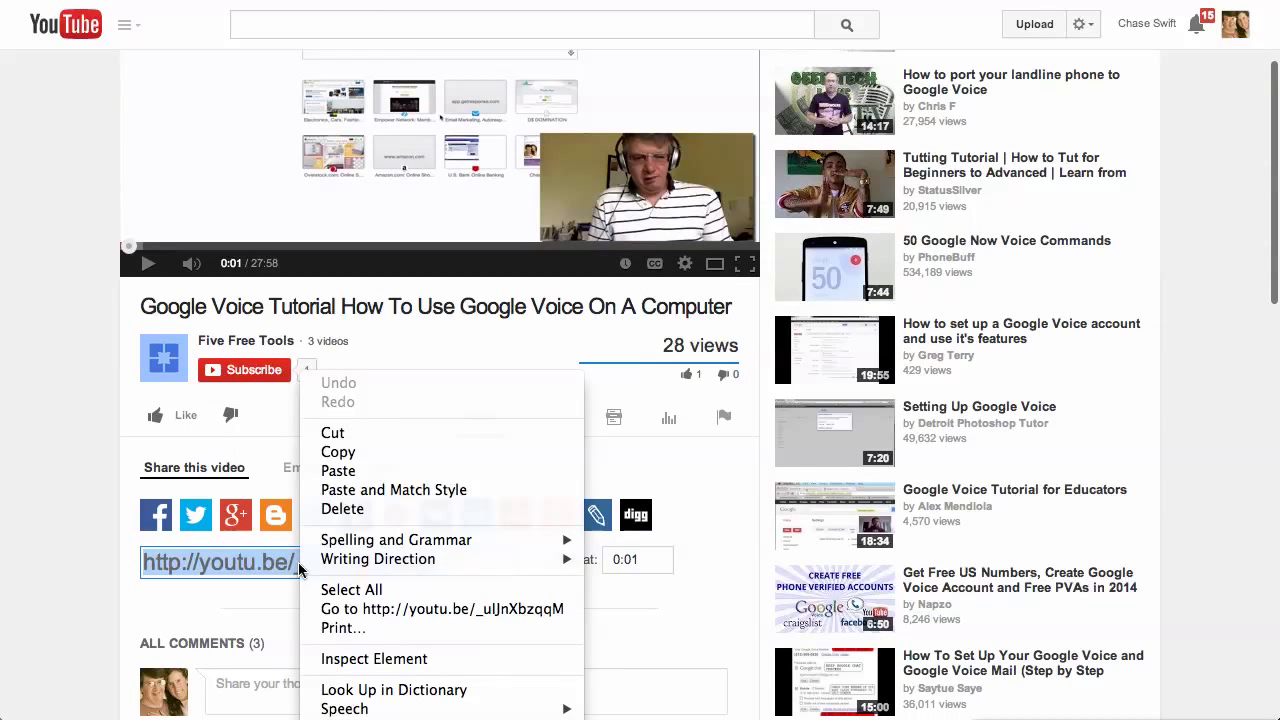
left_click(336, 452)
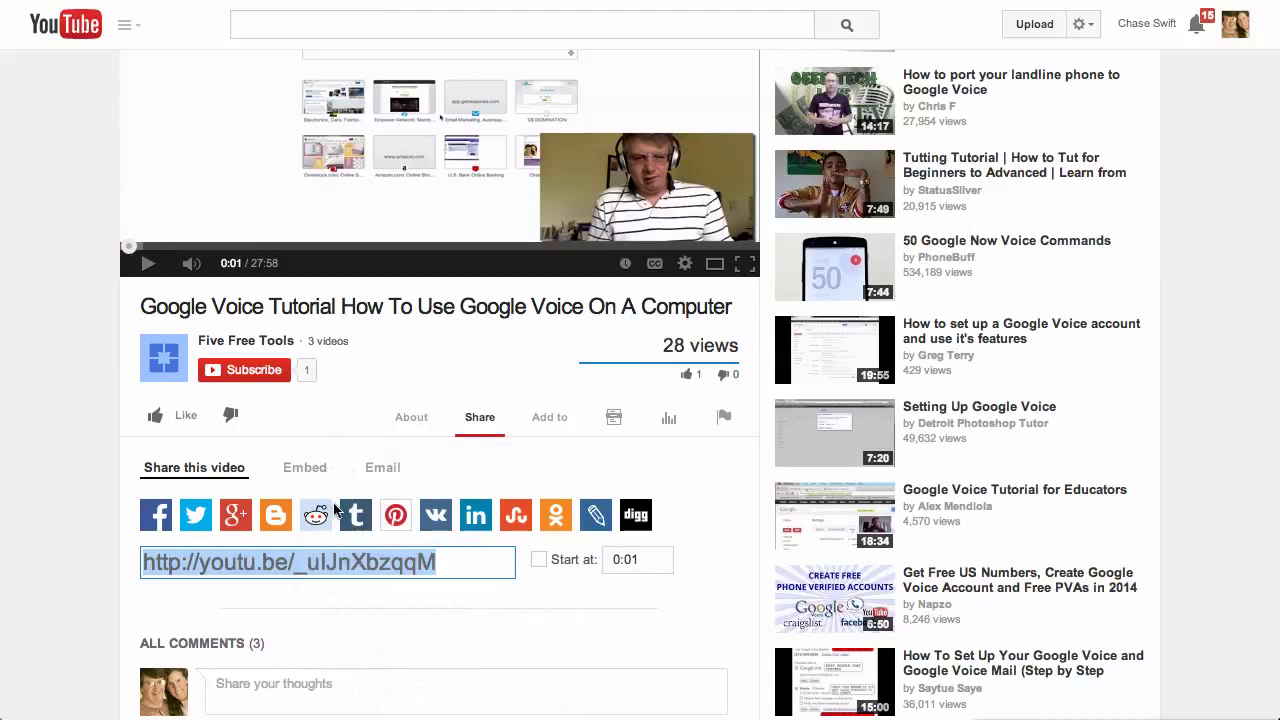
right_click(322, 563)
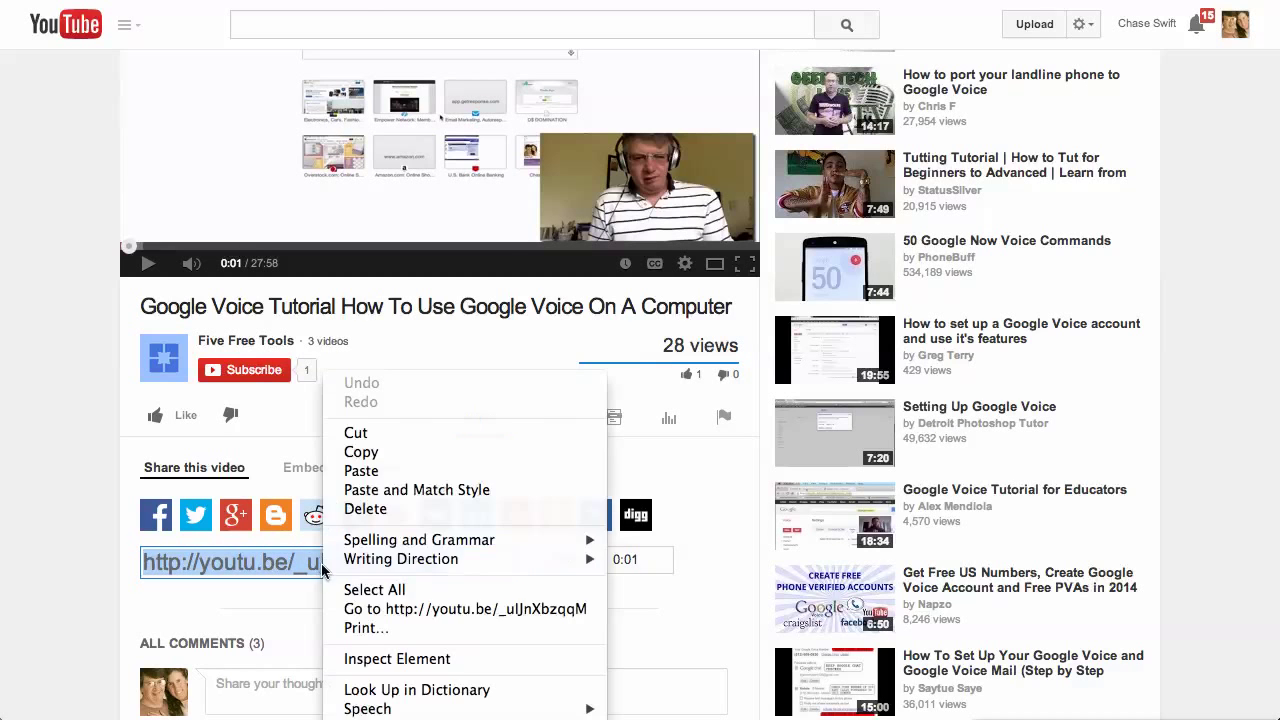
left_click(360, 457)
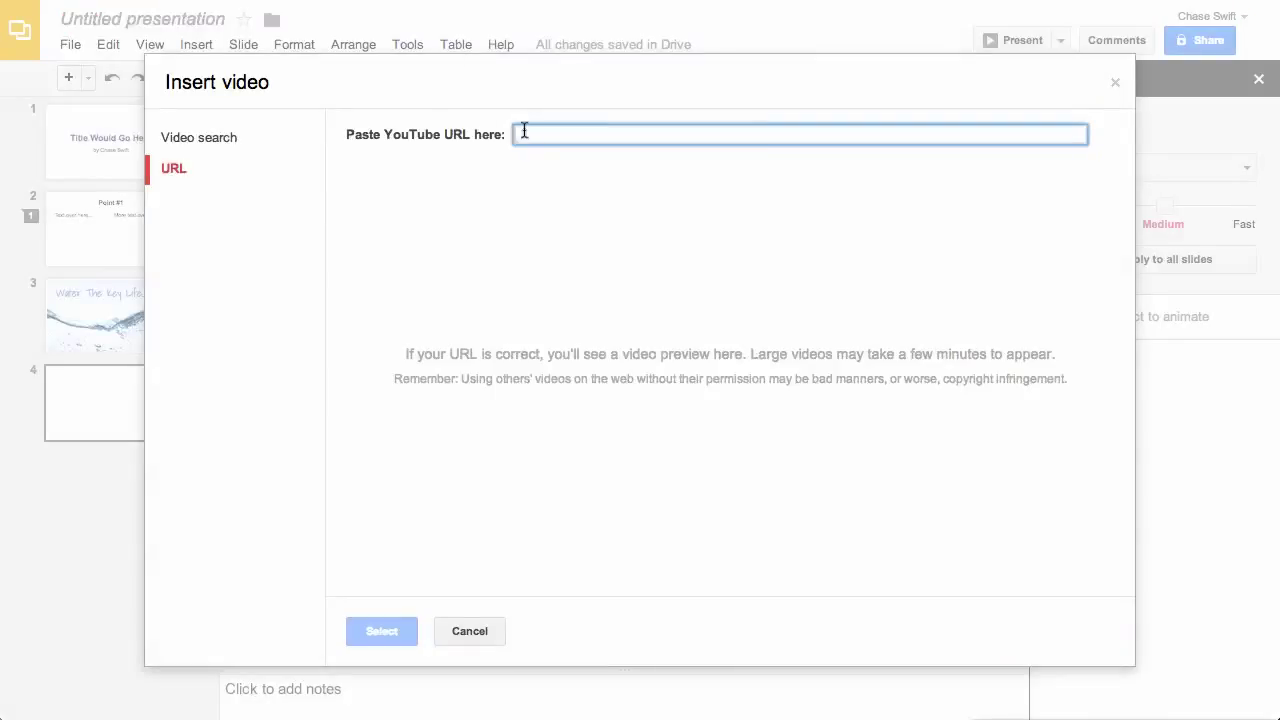
- Return to the Google Slides video dialog, paste the copied youtu.be link as the URL, and insert the video on slide 4
right_click(525, 132)
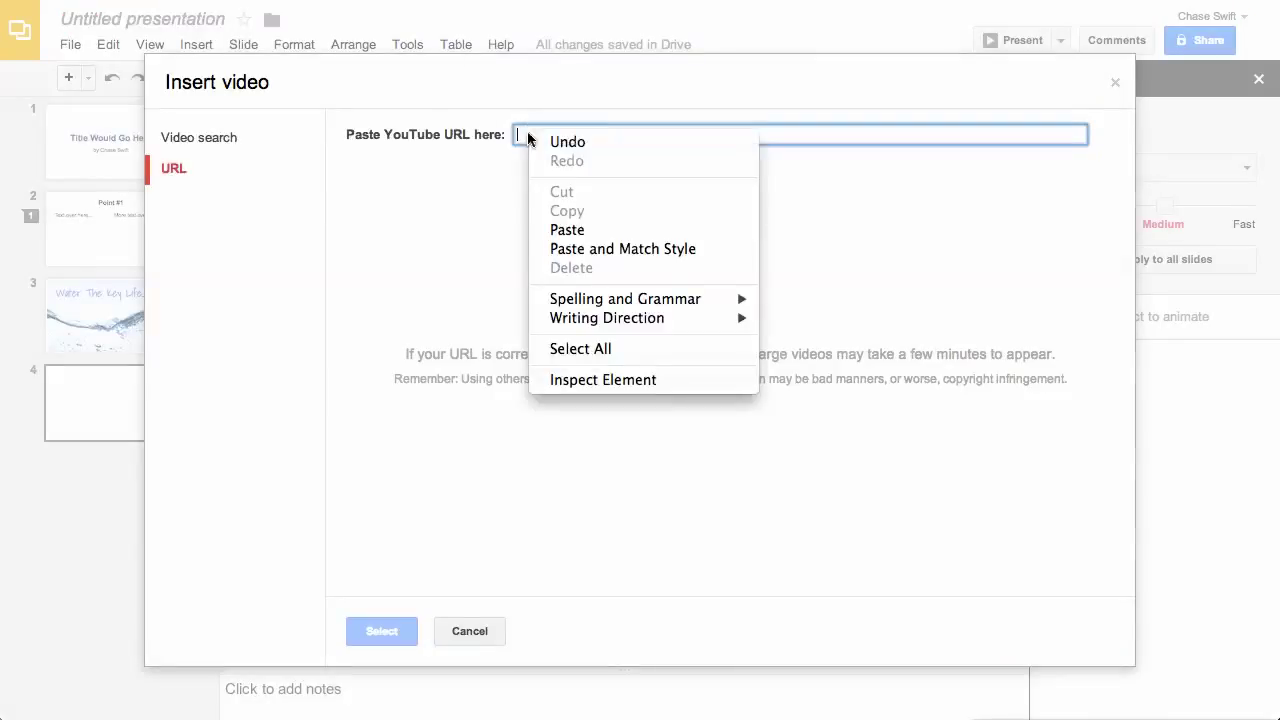
left_click(574, 229)
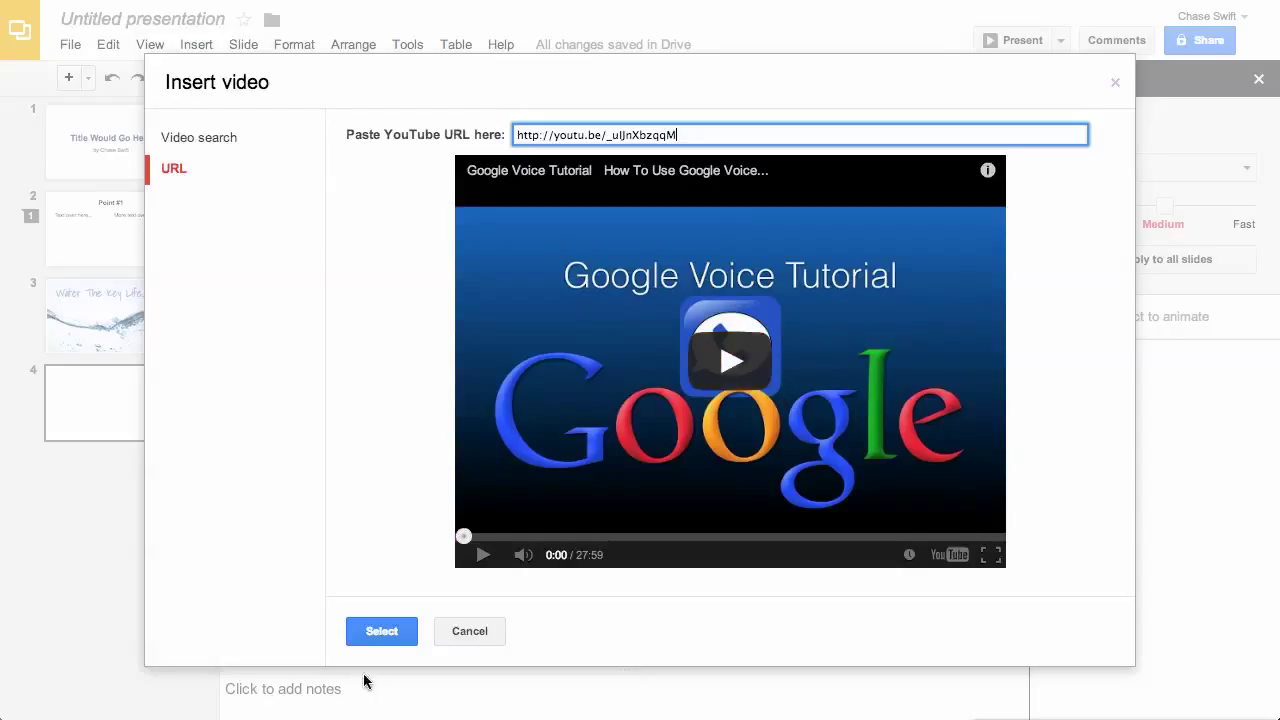
left_click(381, 631)
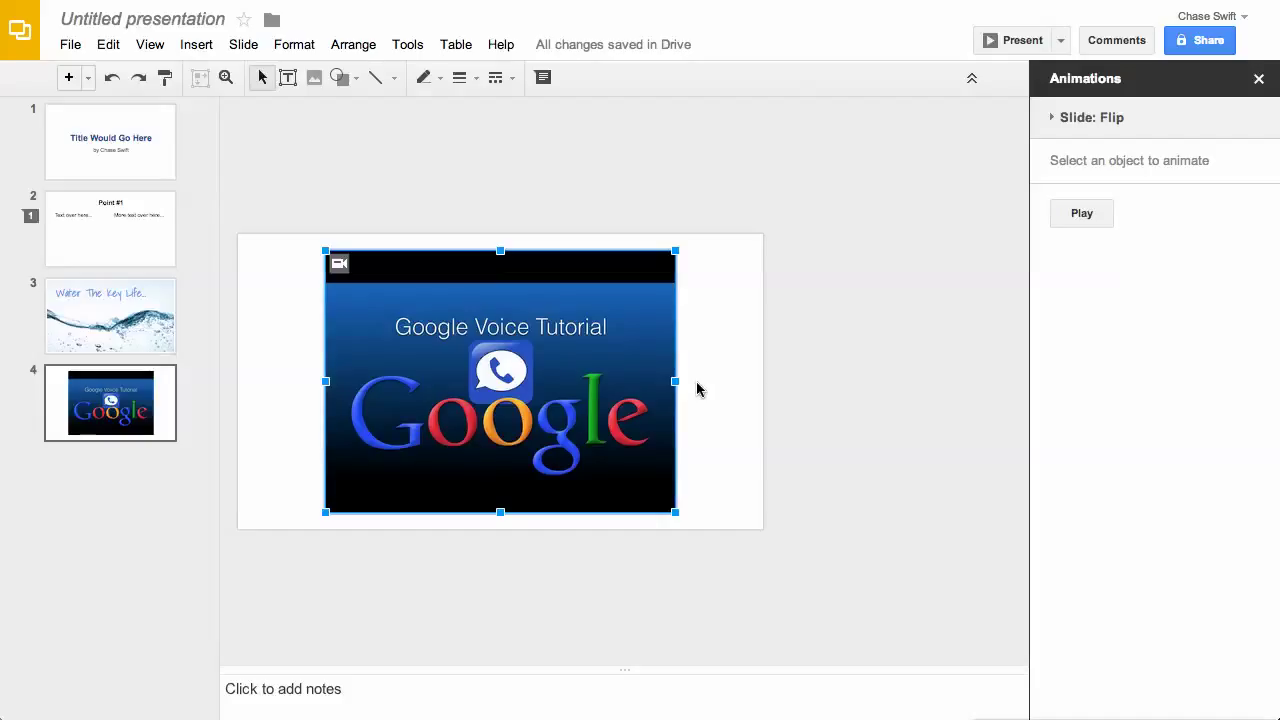
- Stretch the Google Voice Tutorial video on all four sides to fill the whole of slide 4
left_click_drag(677, 382, 763, 389)
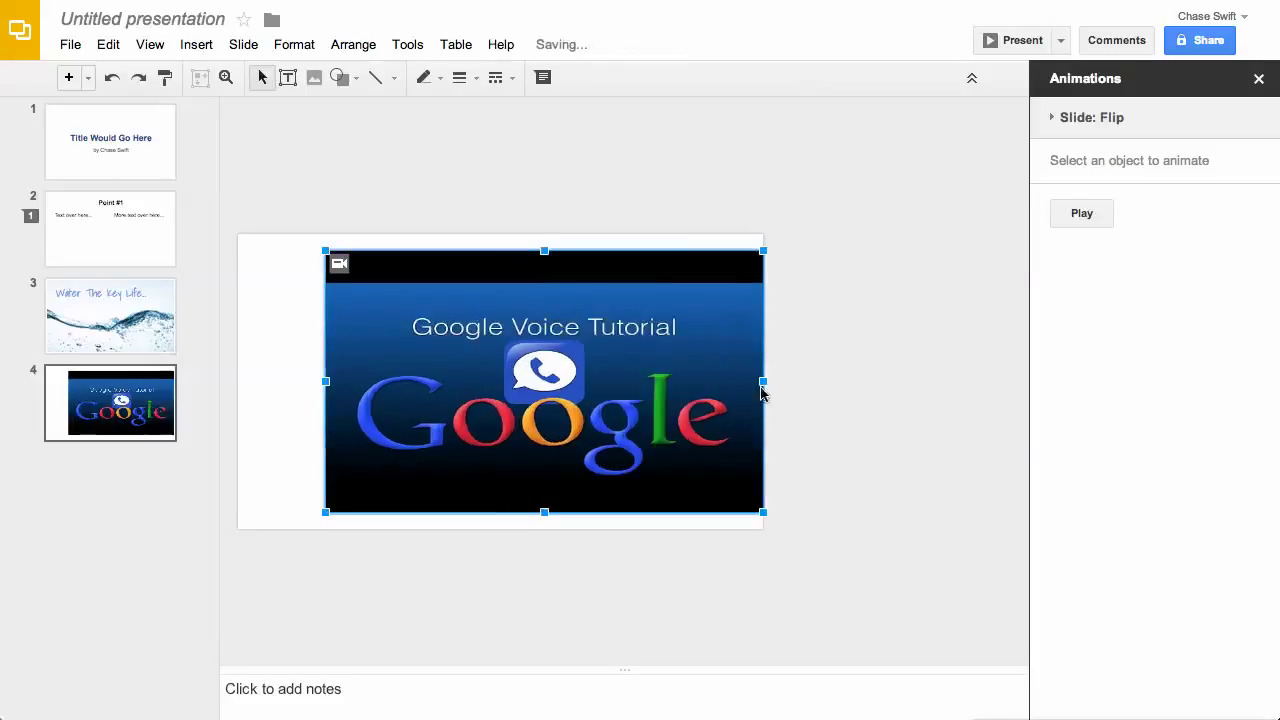
left_click_drag(325, 382, 238, 384)
left_click_drag(500, 250, 500, 233)
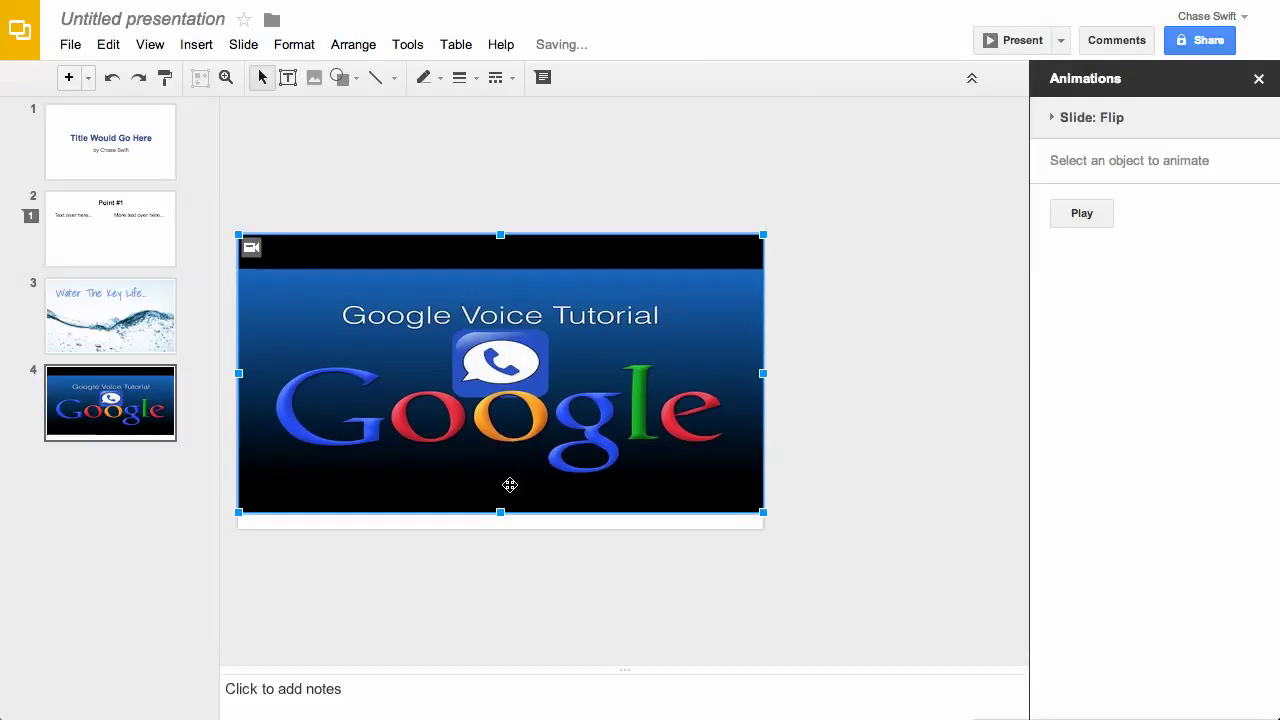
left_click_drag(500, 514, 500, 529)
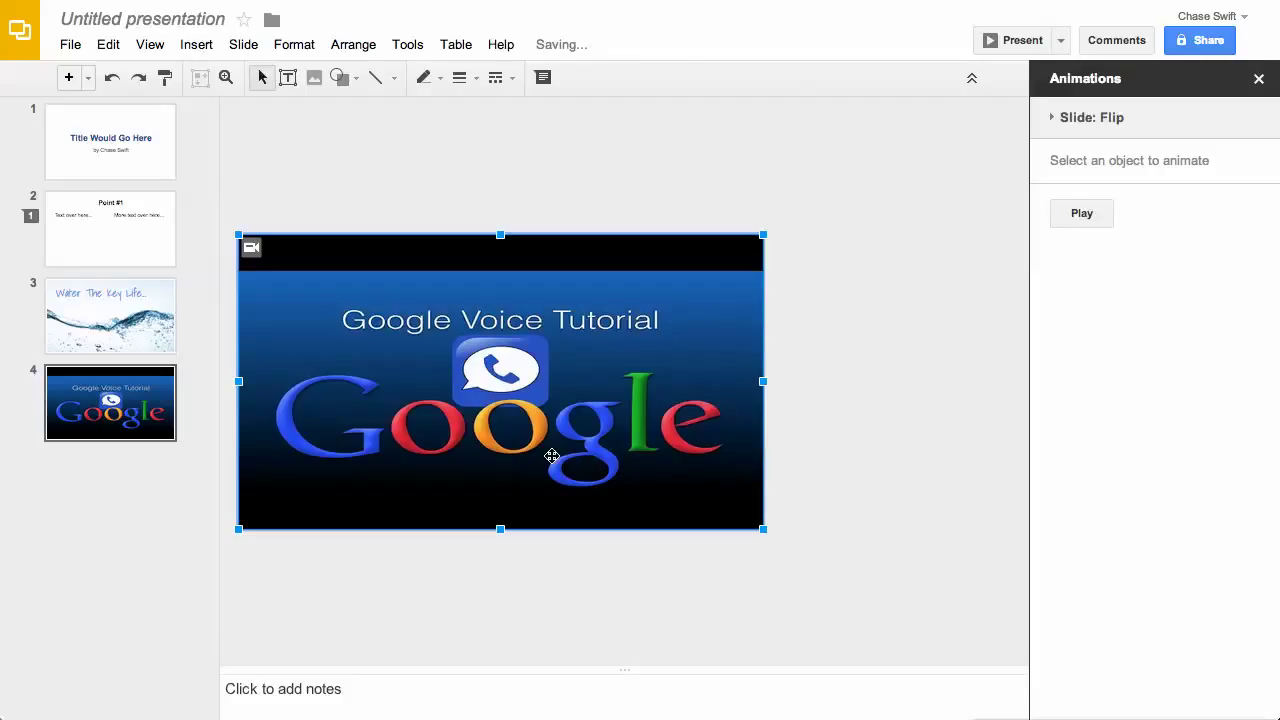
left_click(1060, 40)
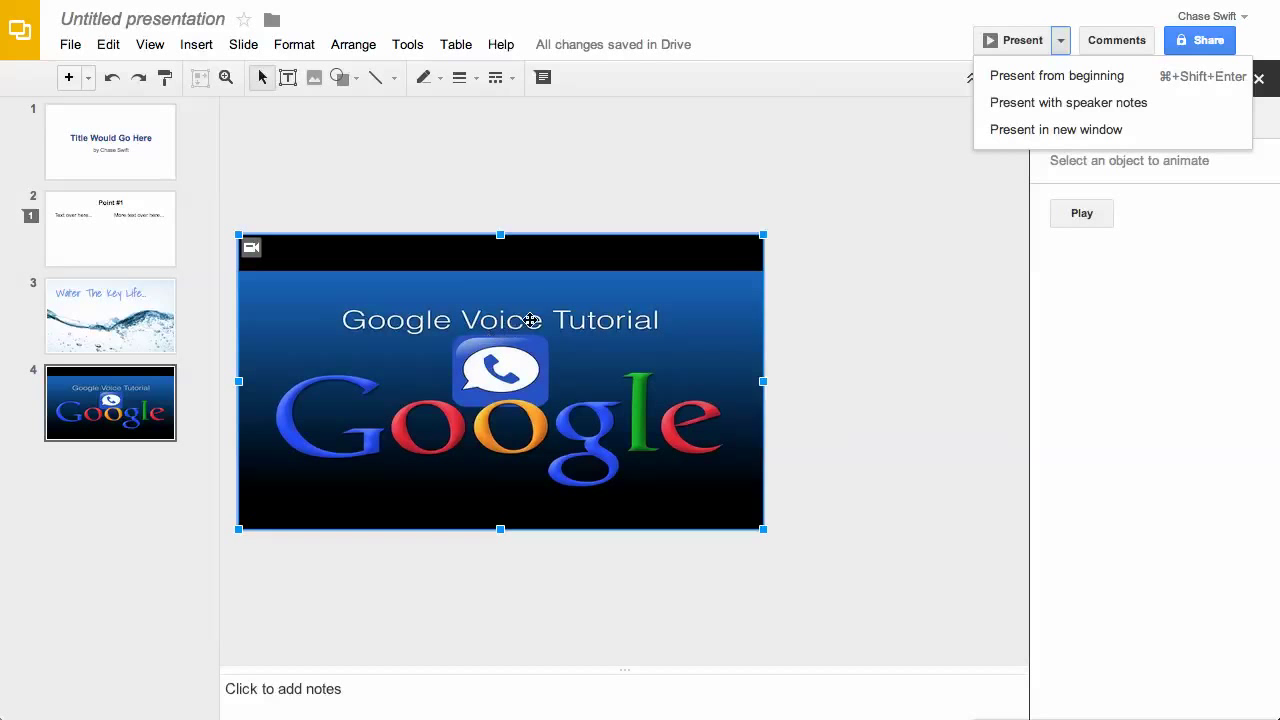
left_click(378, 114)
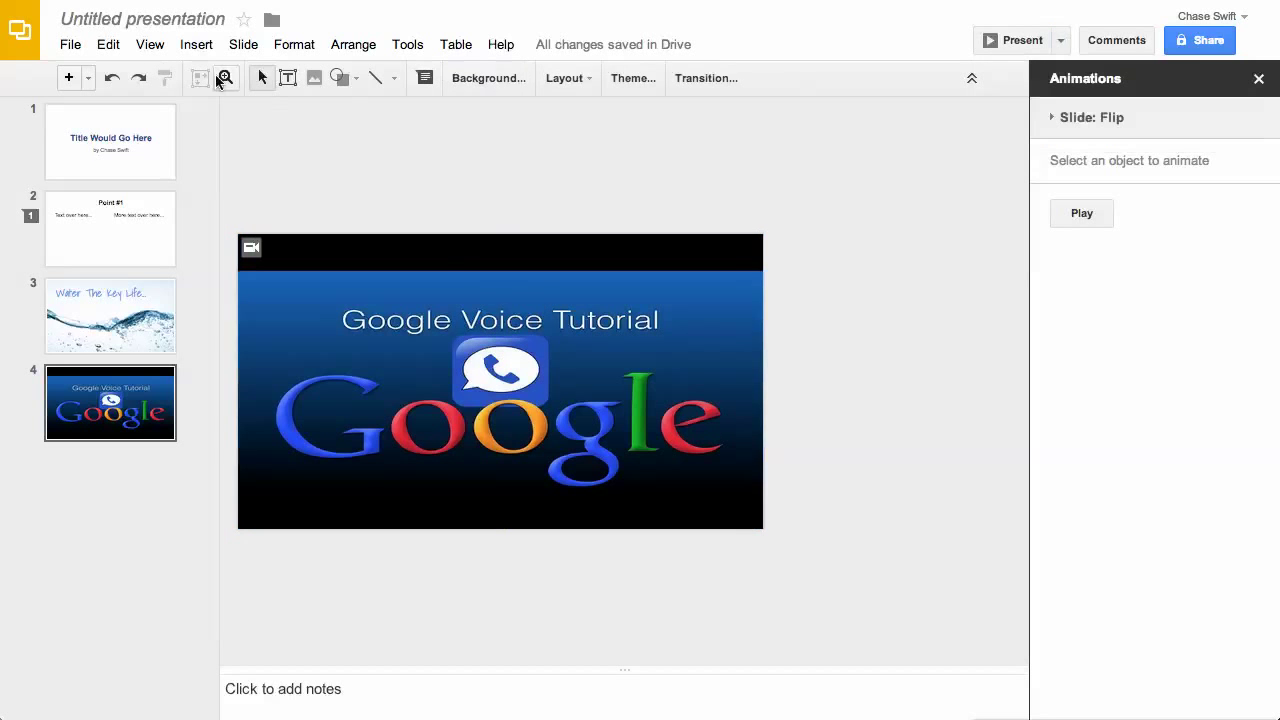
- Undo the four resizes of the Google Voice Tutorial video on slide 4
left_click(111, 78)
left_click(111, 78)
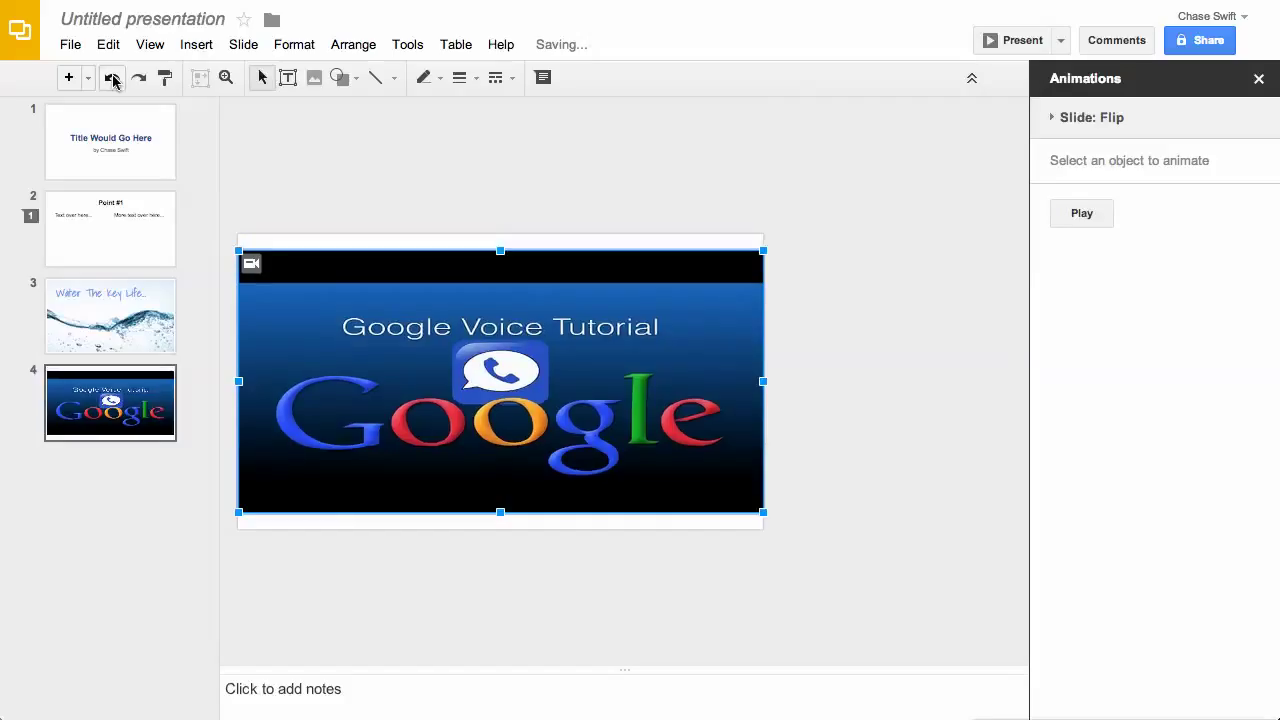
left_click(111, 78)
left_click(111, 78)
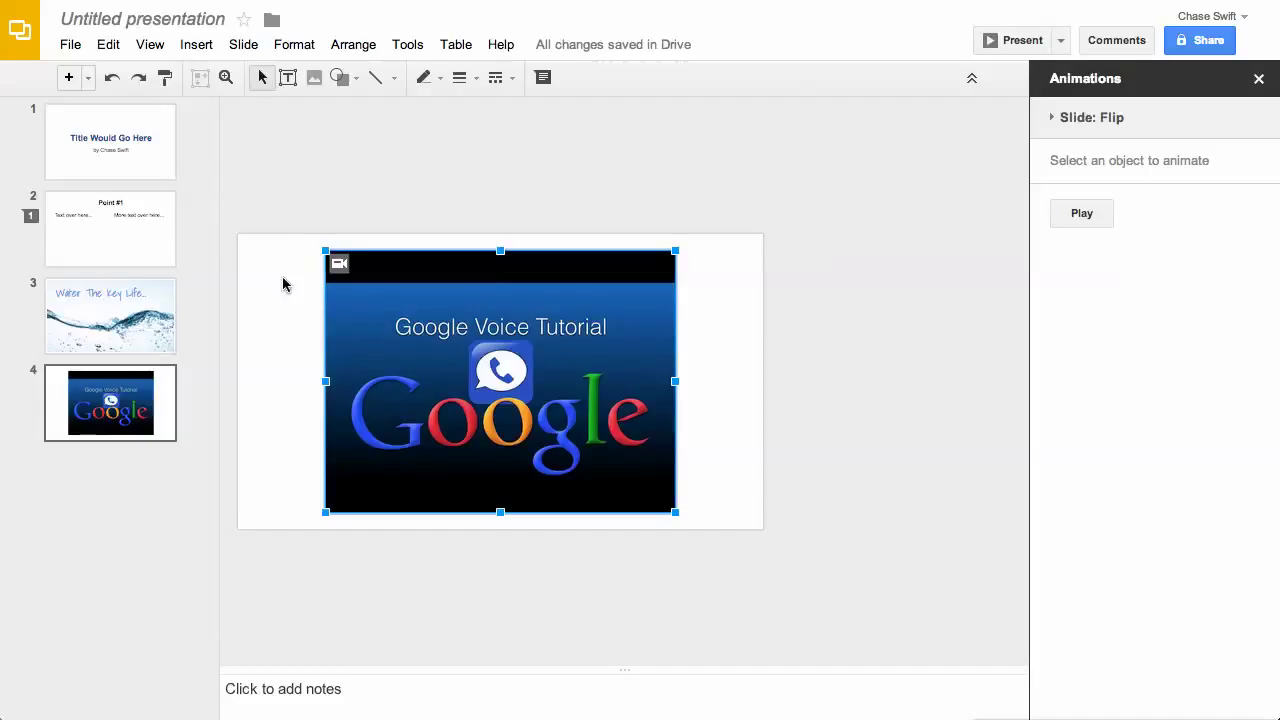
- Change the background color of slide 4 to black so it matches the video's borders
left_click(283, 285)
left_click(196, 45)
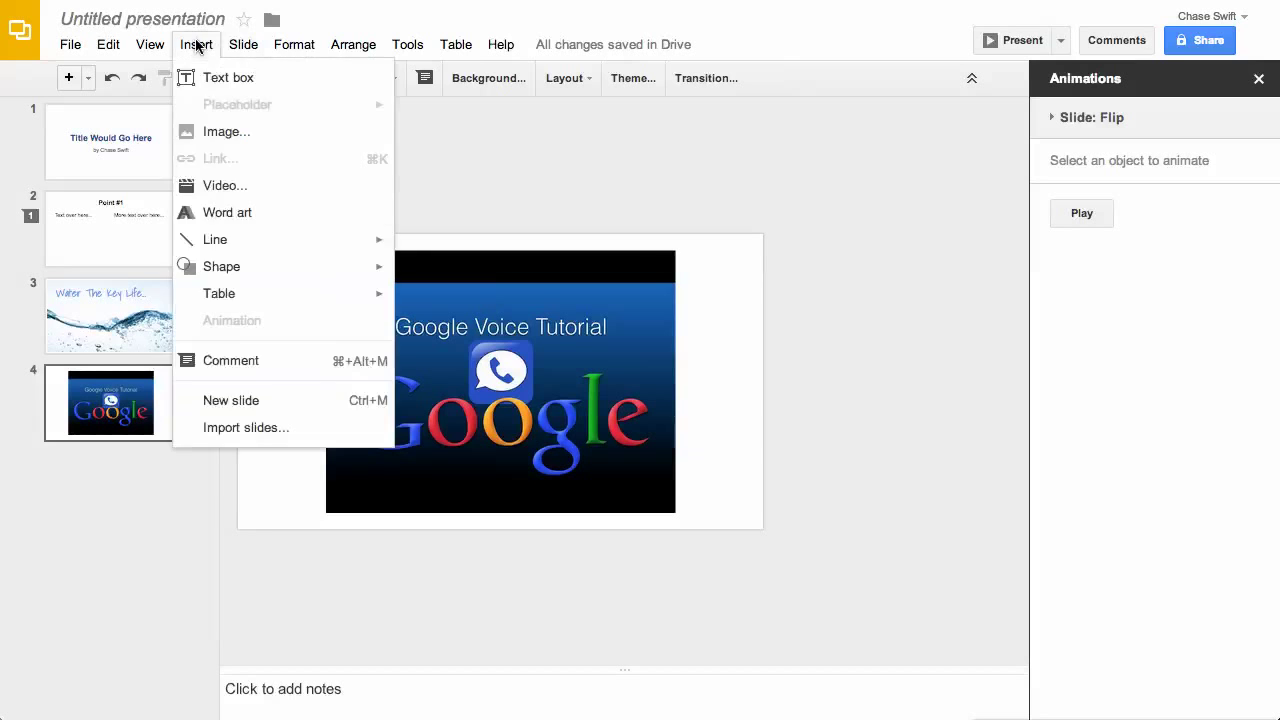
mouse_move(244, 48)
left_click(242, 250)
right_click(266, 312)
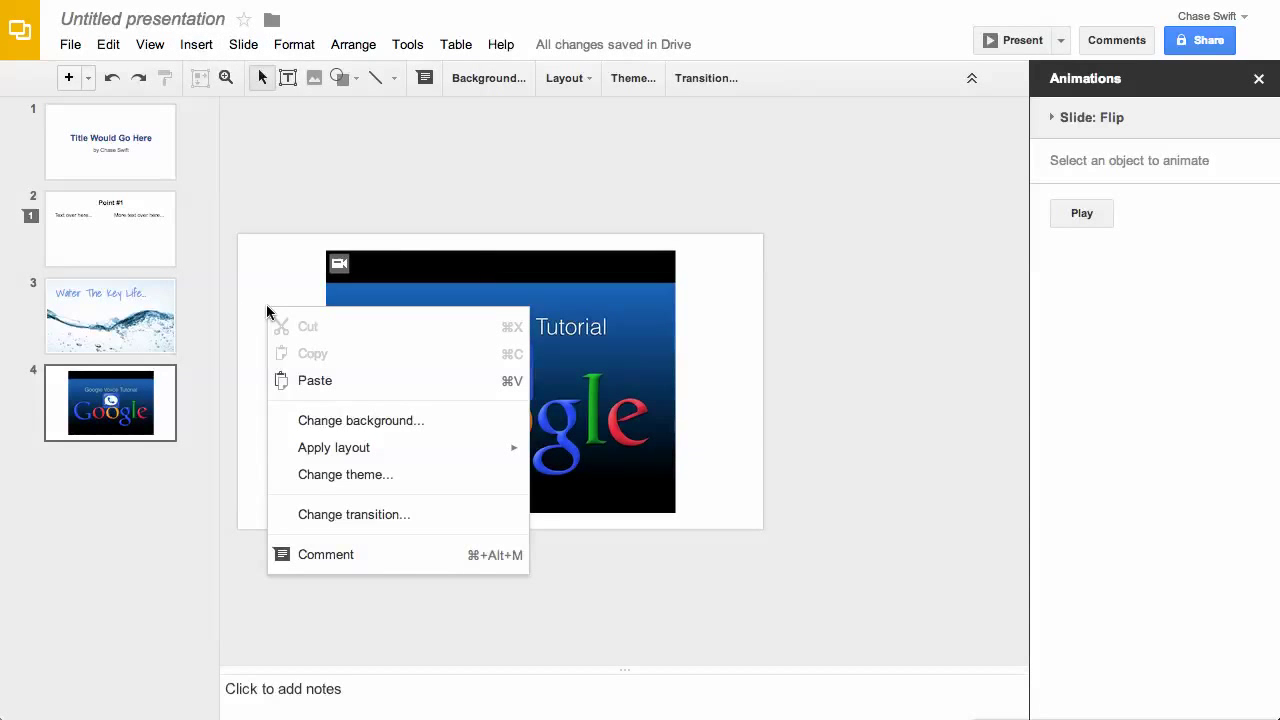
left_click(338, 430)
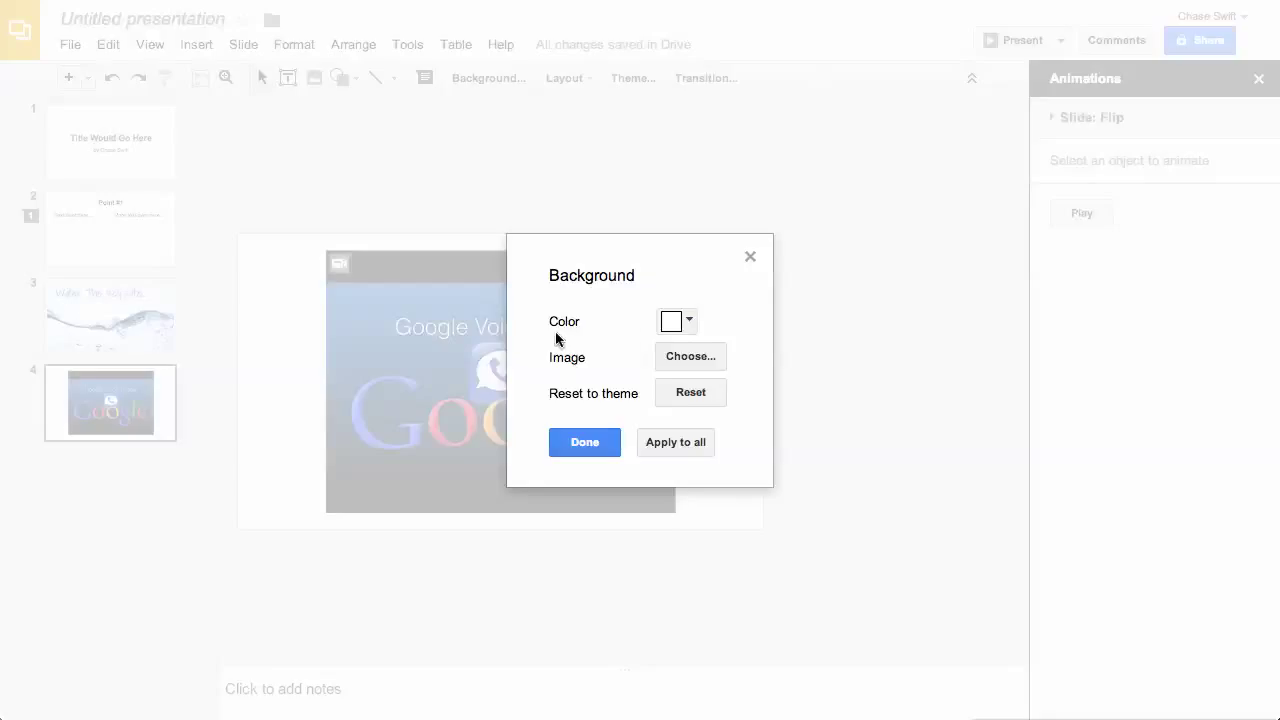
left_click(689, 321)
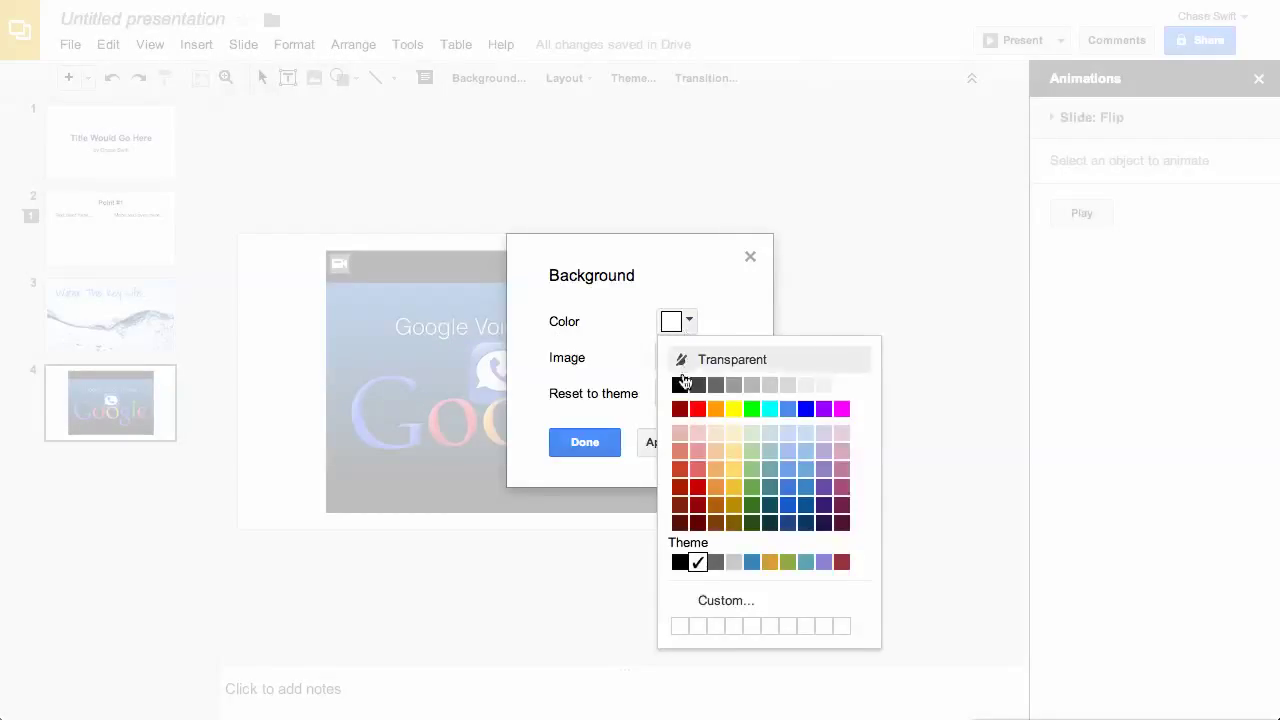
left_click(680, 386)
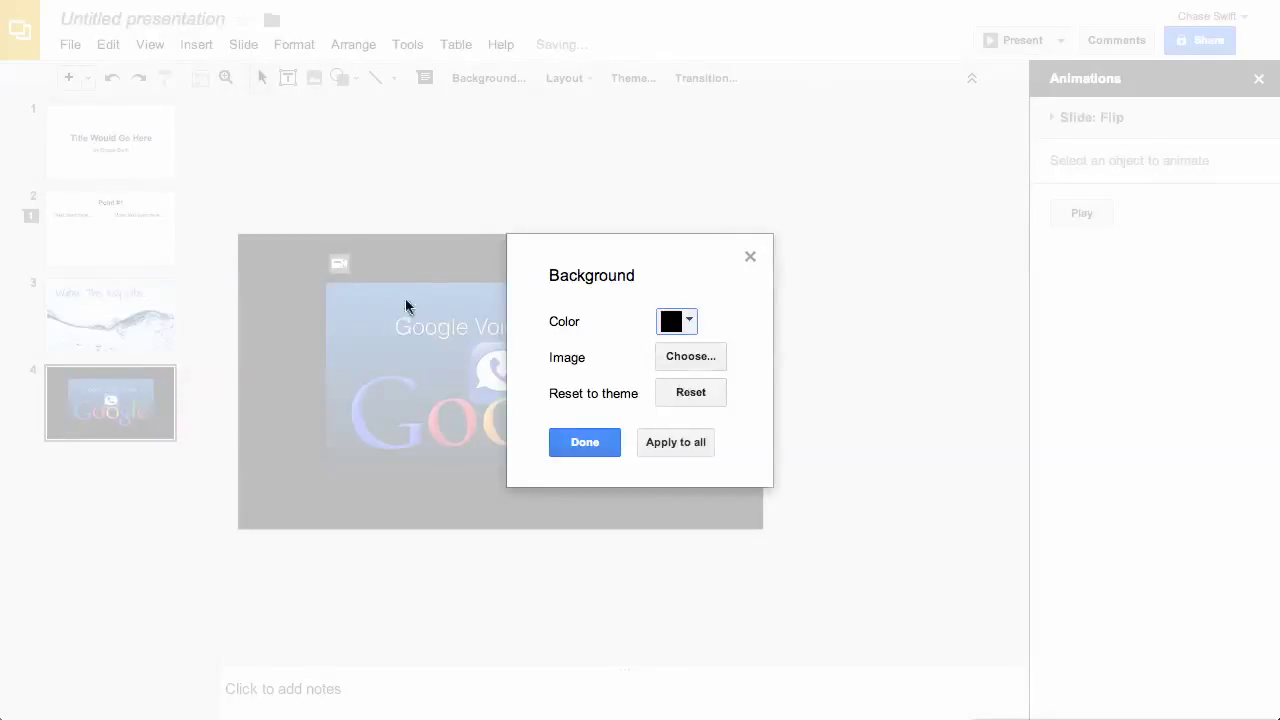
left_click(586, 443)
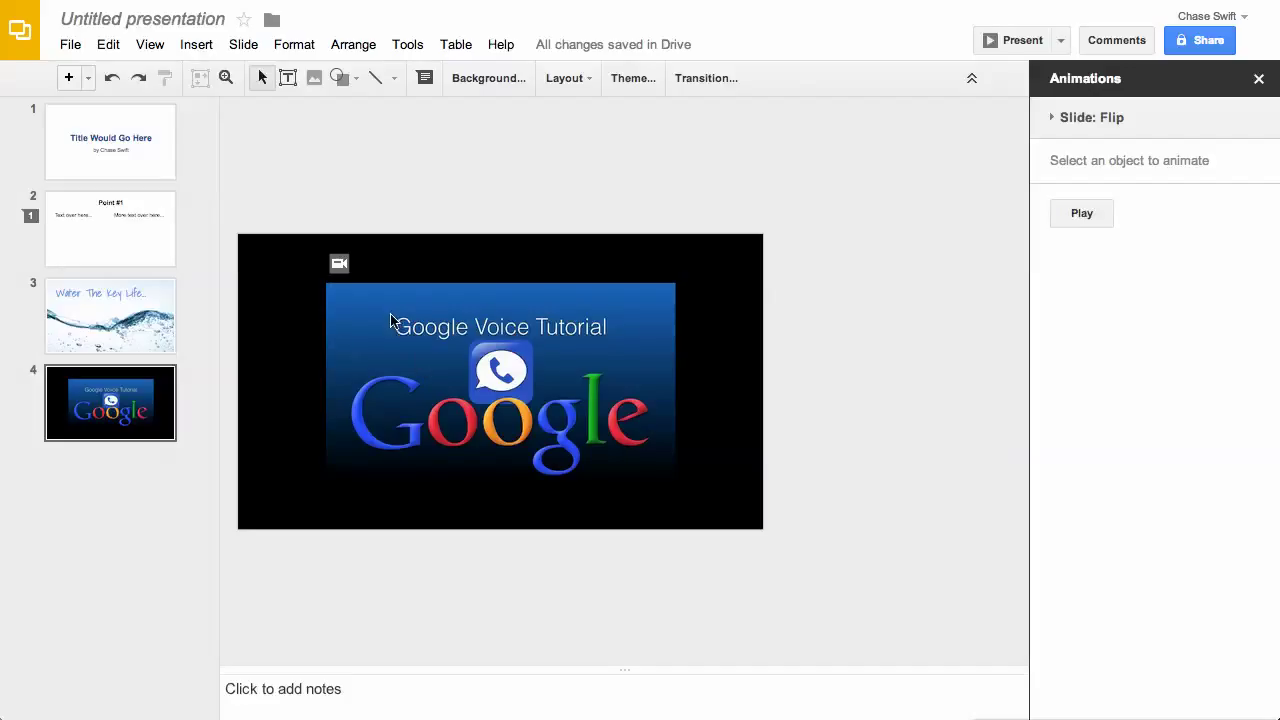
- Review slides 1 to 3, including the comment on slide 2 and the title text box on slide 3
left_click(146, 161)
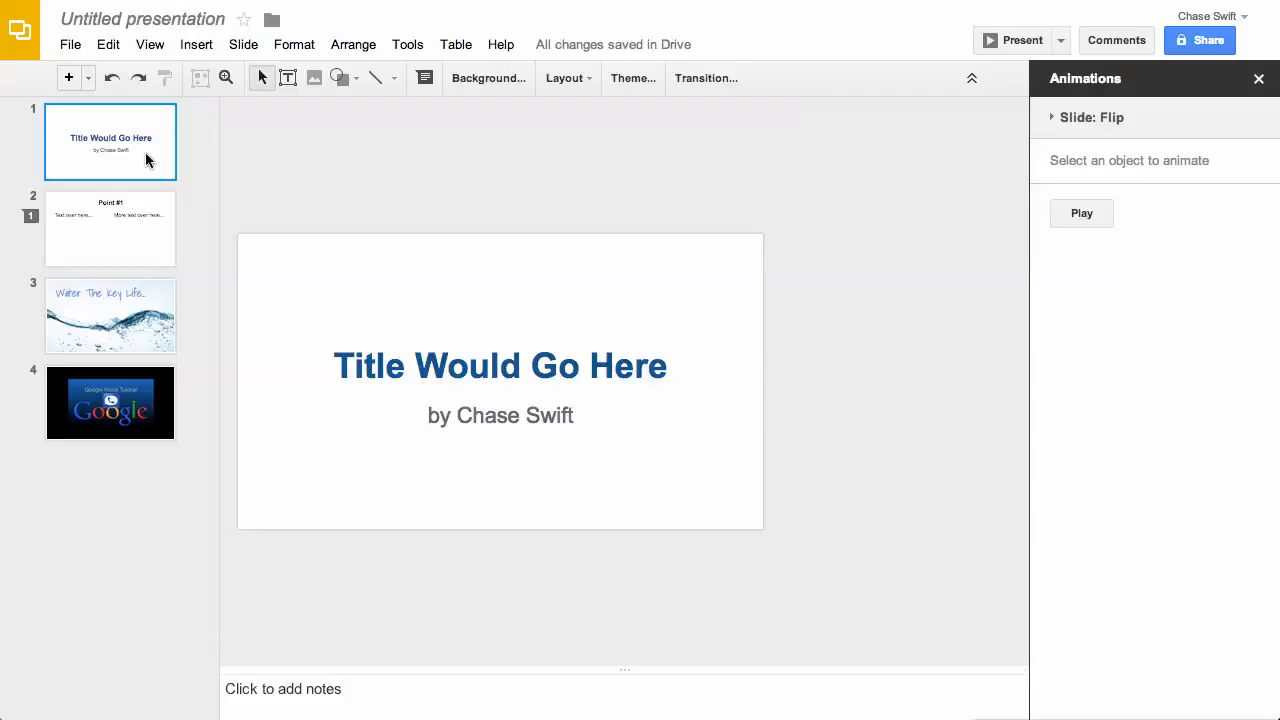
left_click(141, 232)
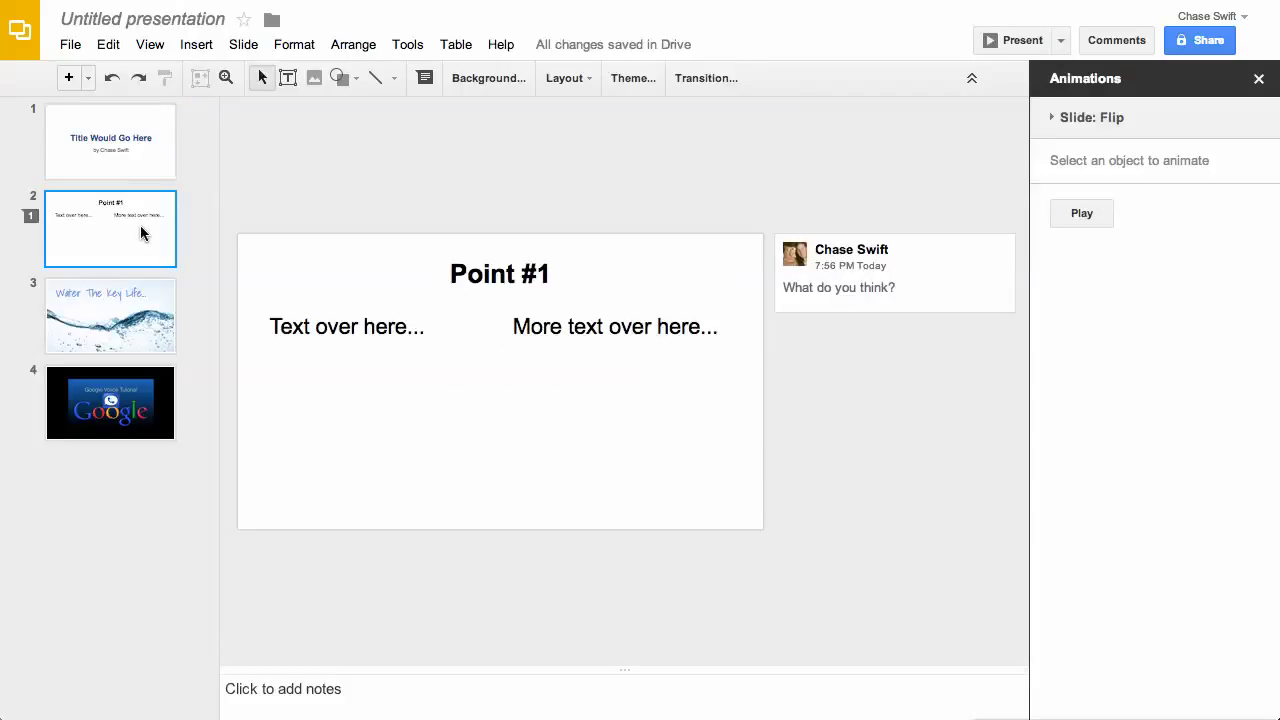
left_click(128, 311)
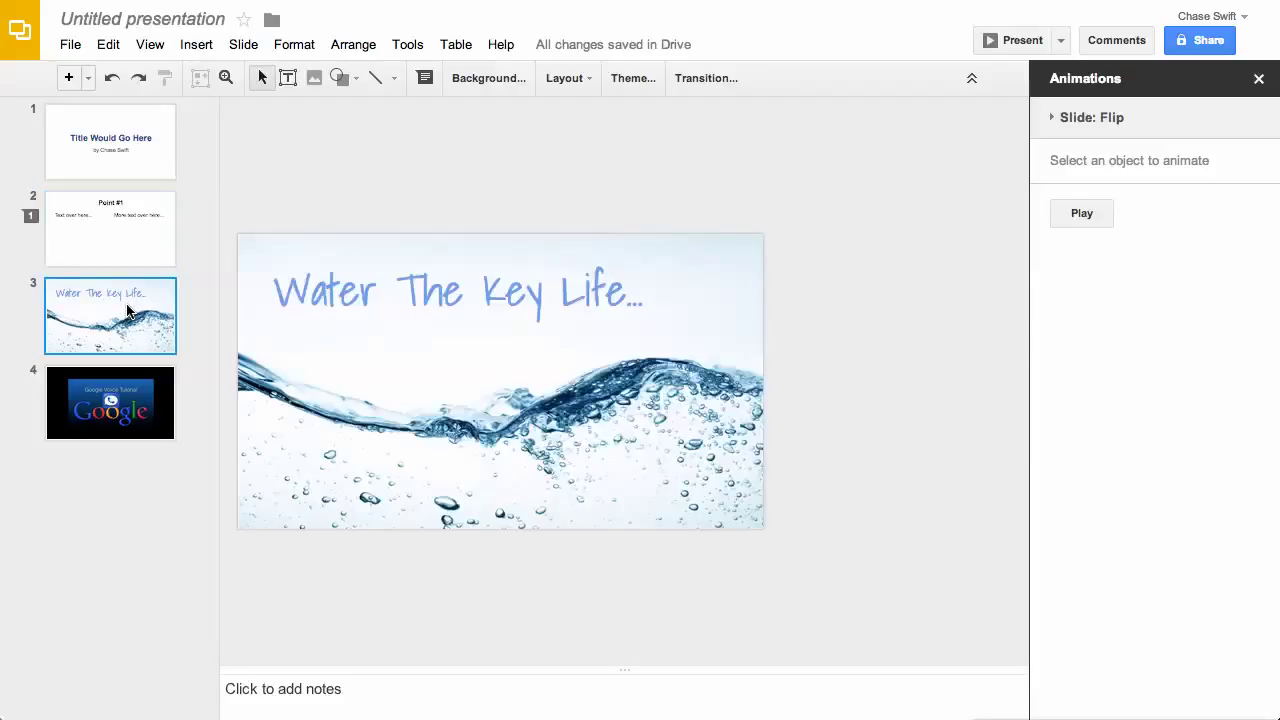
left_click(123, 162)
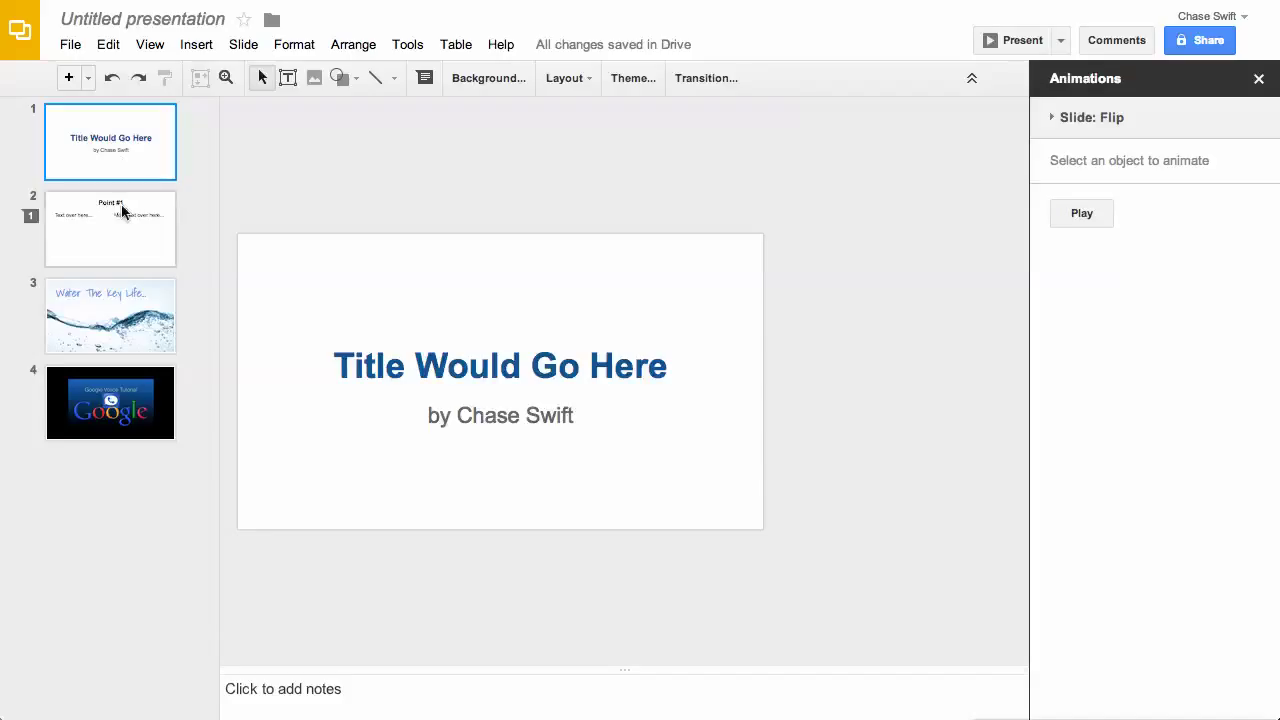
left_click(120, 231)
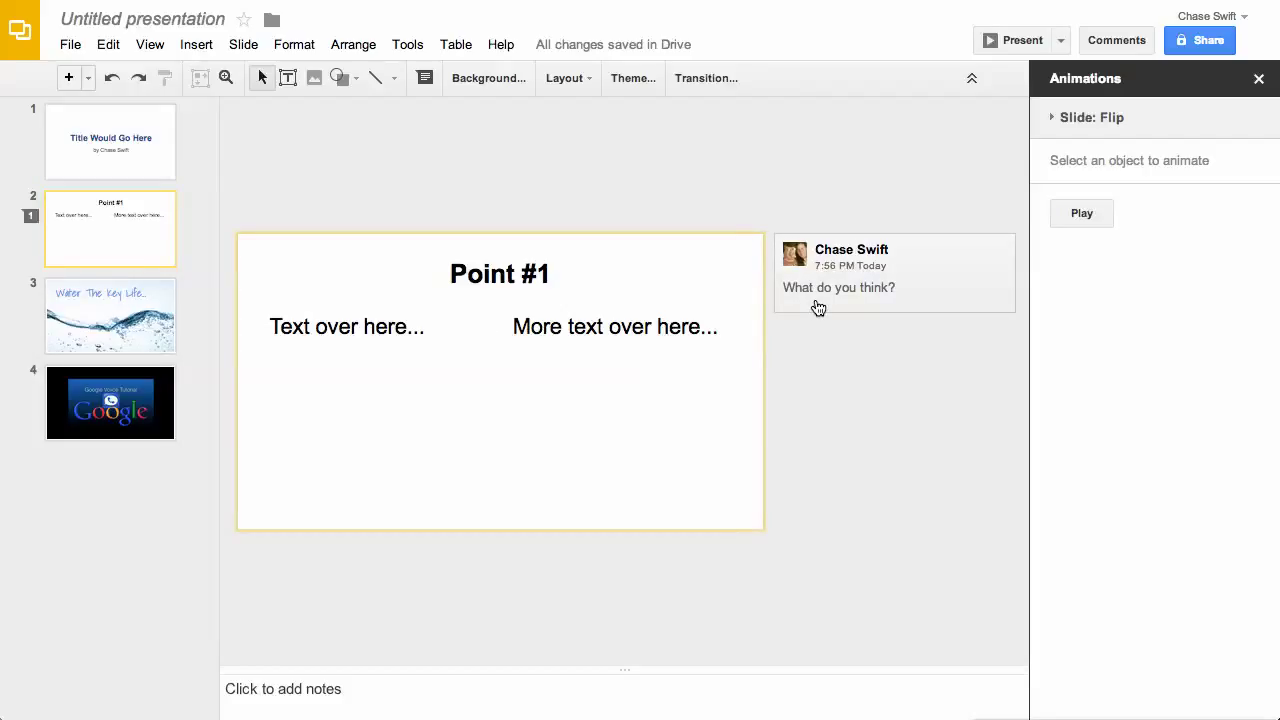
left_click(136, 320)
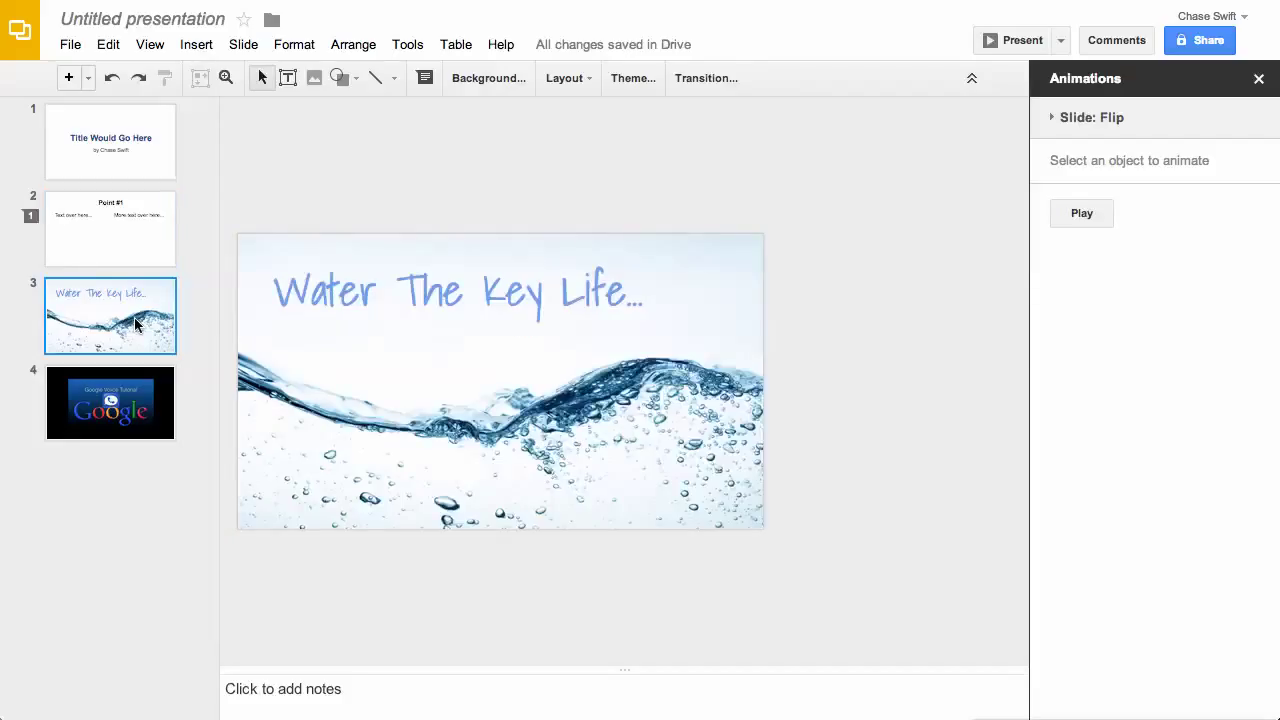
left_click(357, 297)
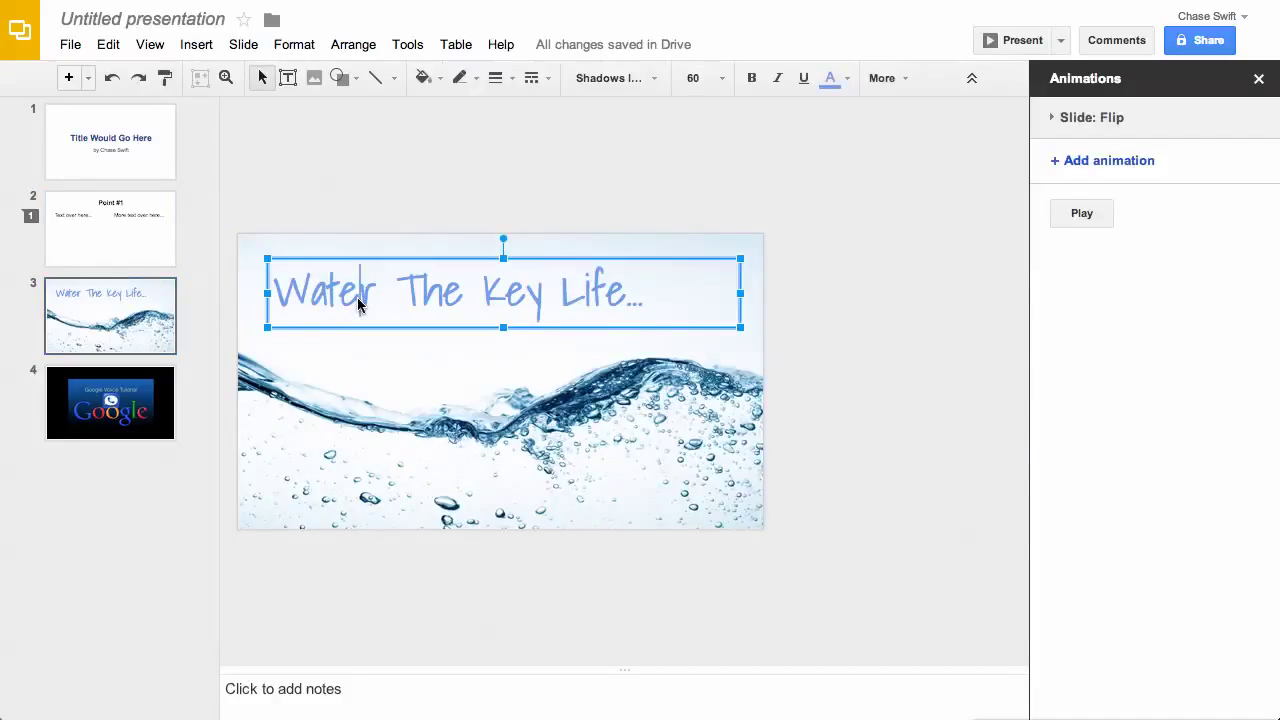
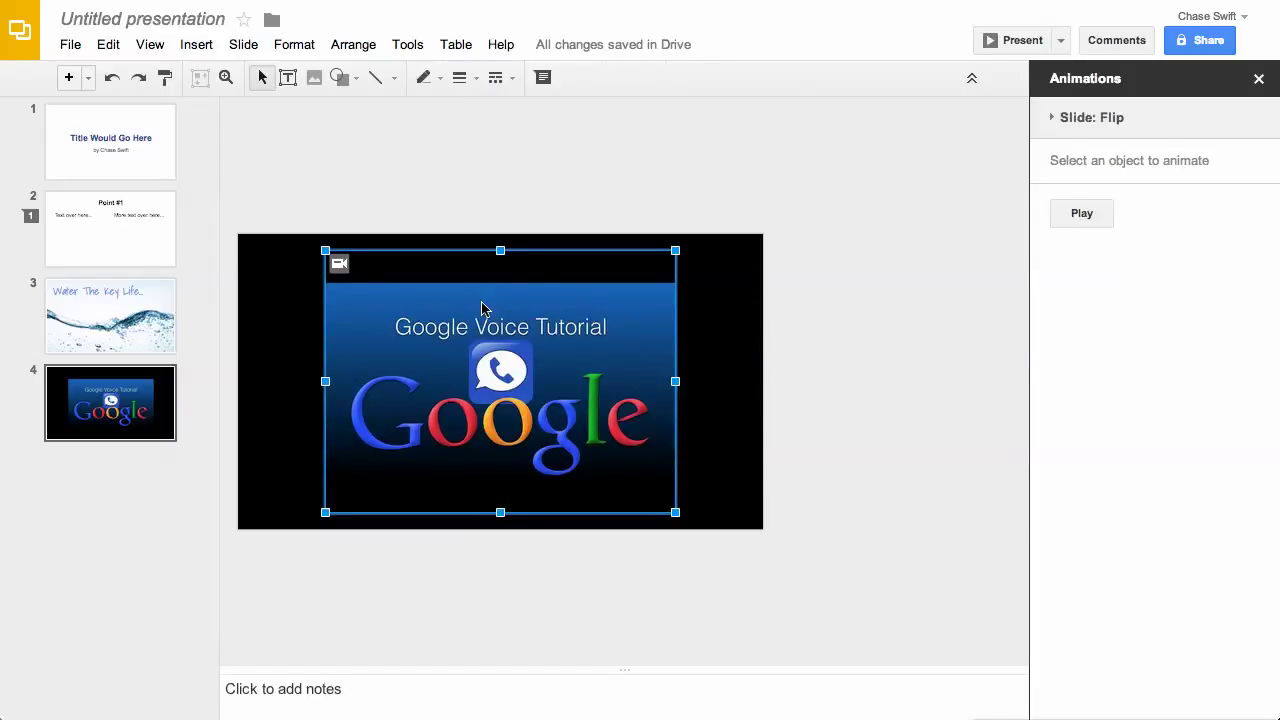
- Delete the Google Voice Tutorial video from slide 4 and undo the deletion
key("Delete")
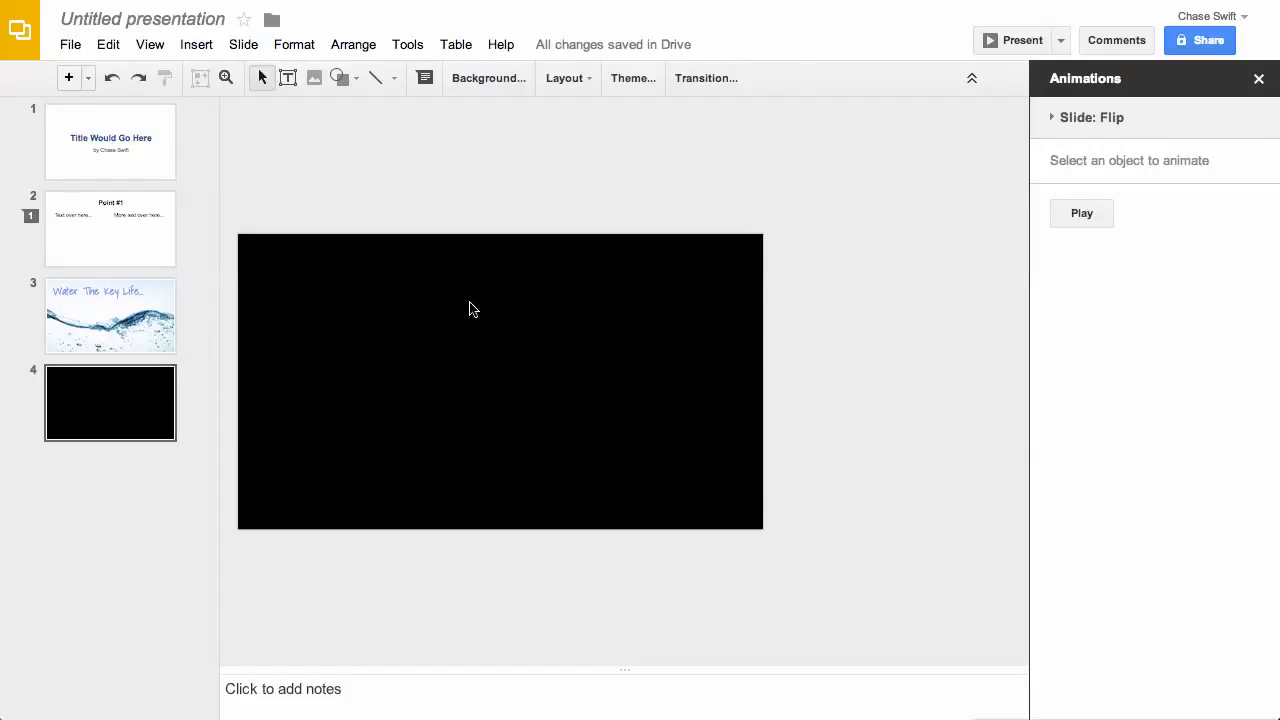
left_click(110, 80)
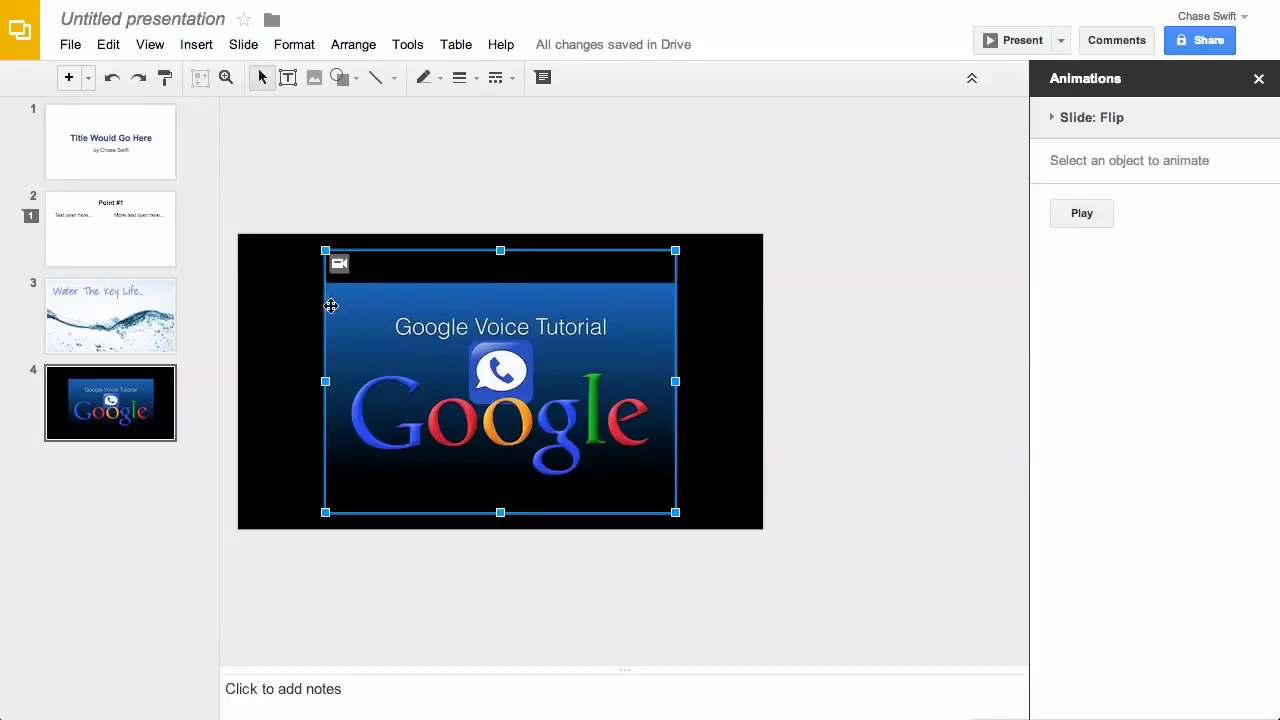
- Enlarge the Google Voice Tutorial video to cover all of slide 4, and close the animation settings
left_click_drag(325, 251, 298, 252)
left_click_drag(293, 369, 238, 369)
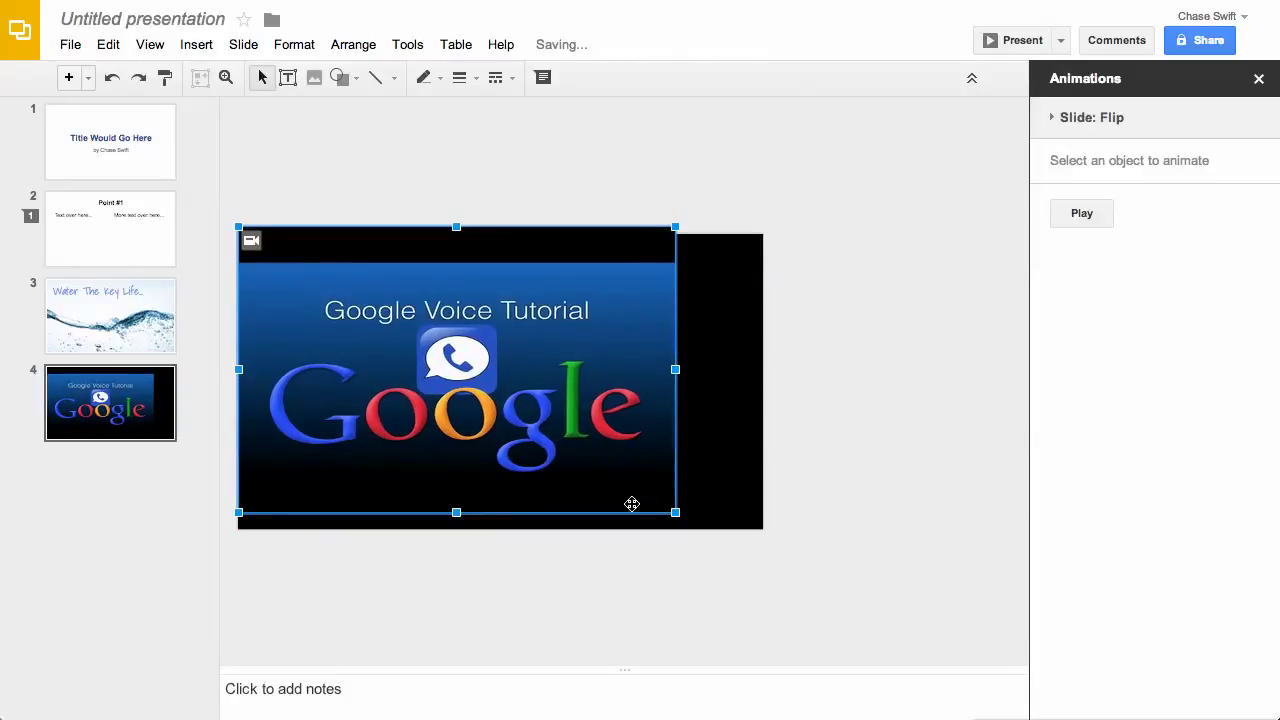
left_click_drag(456, 513, 456, 529)
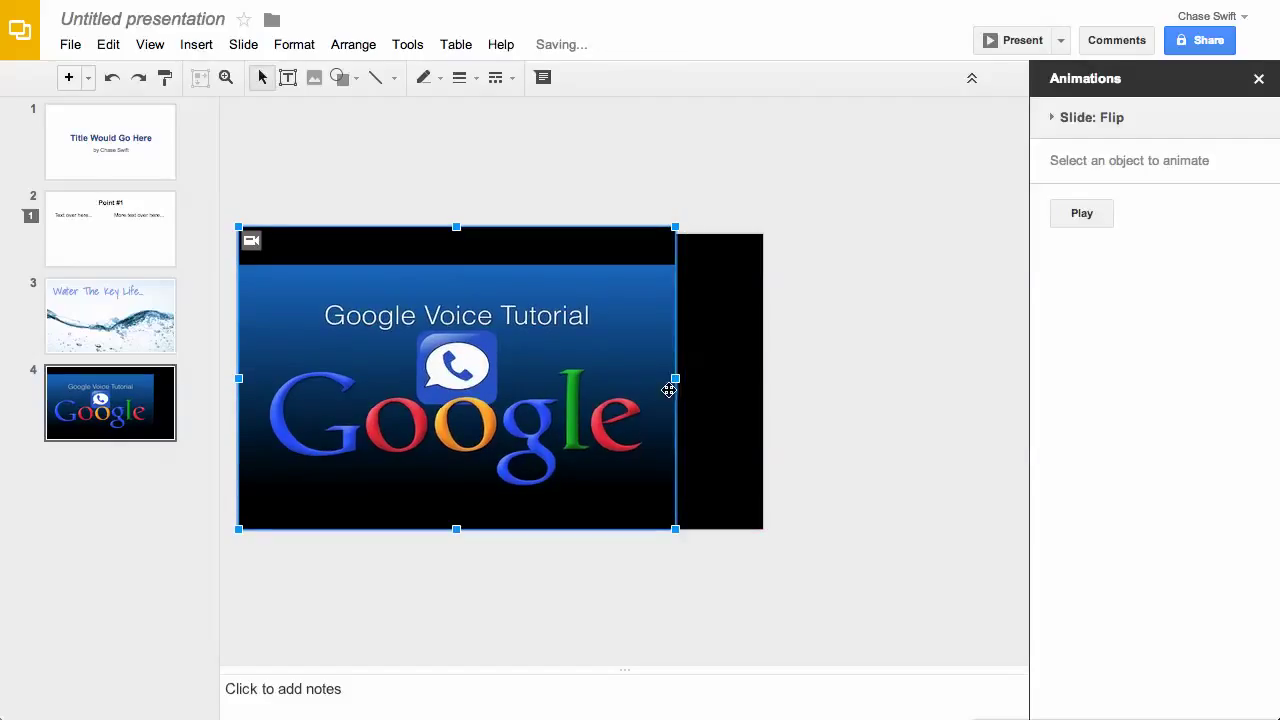
left_click_drag(675, 377, 763, 377)
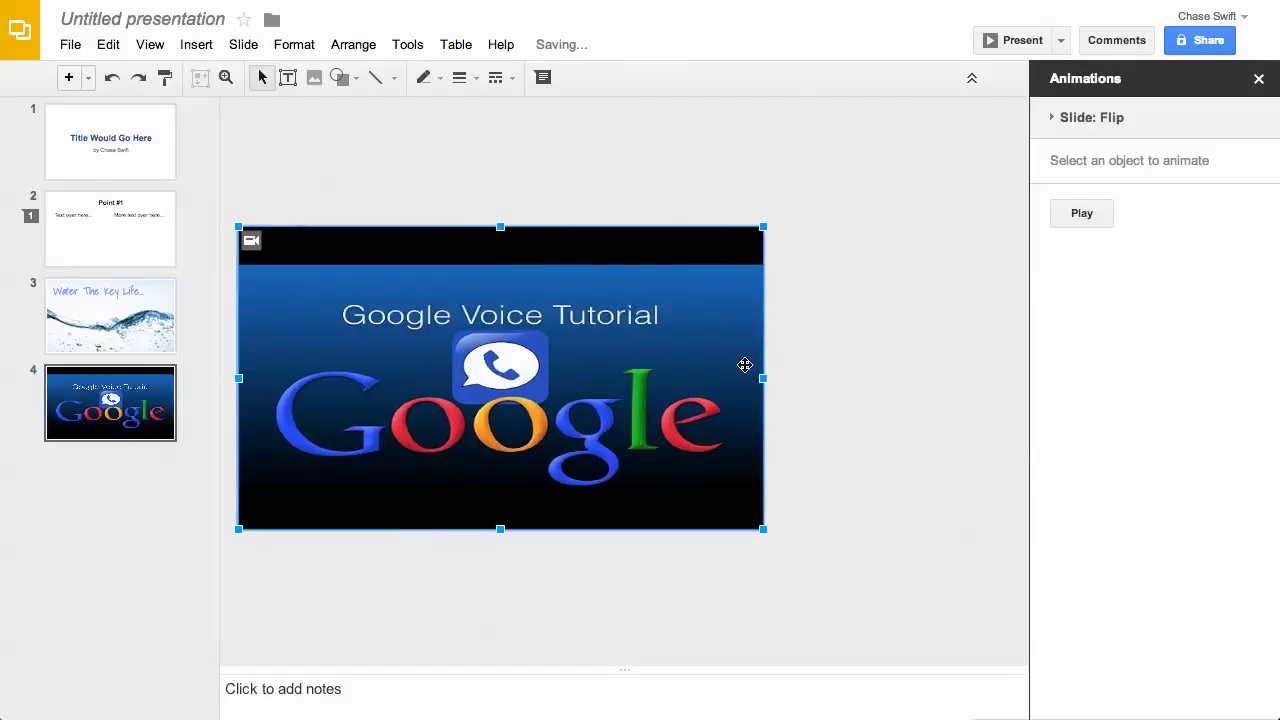
left_click(827, 422)
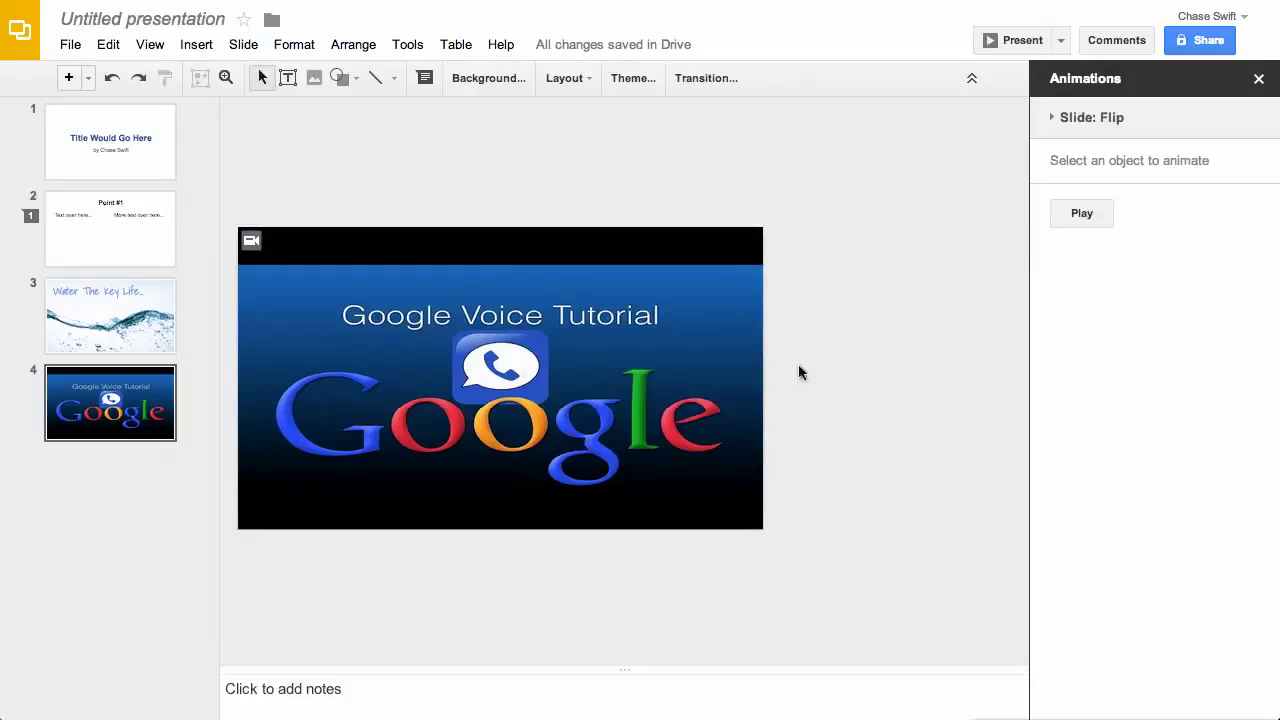
left_click(1259, 80)
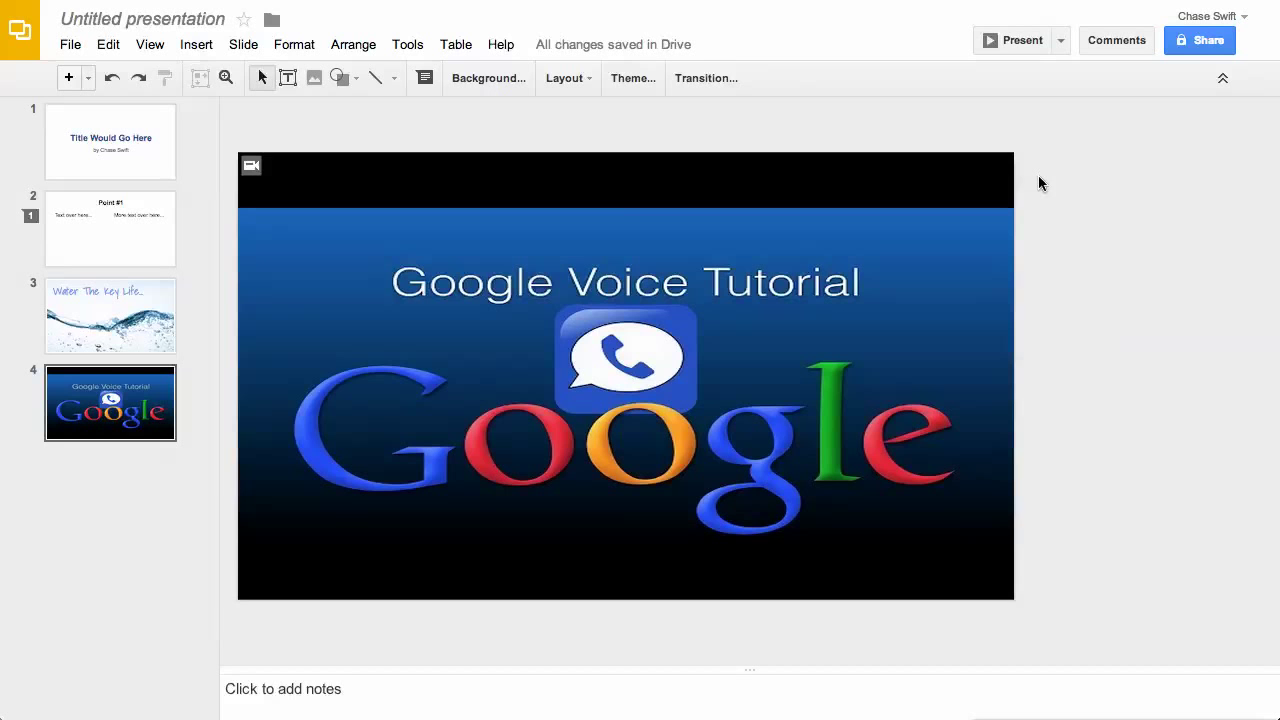
- Play and pause the embedded video on slide 4 to test it, and look through all four slides
double_click(609, 420)
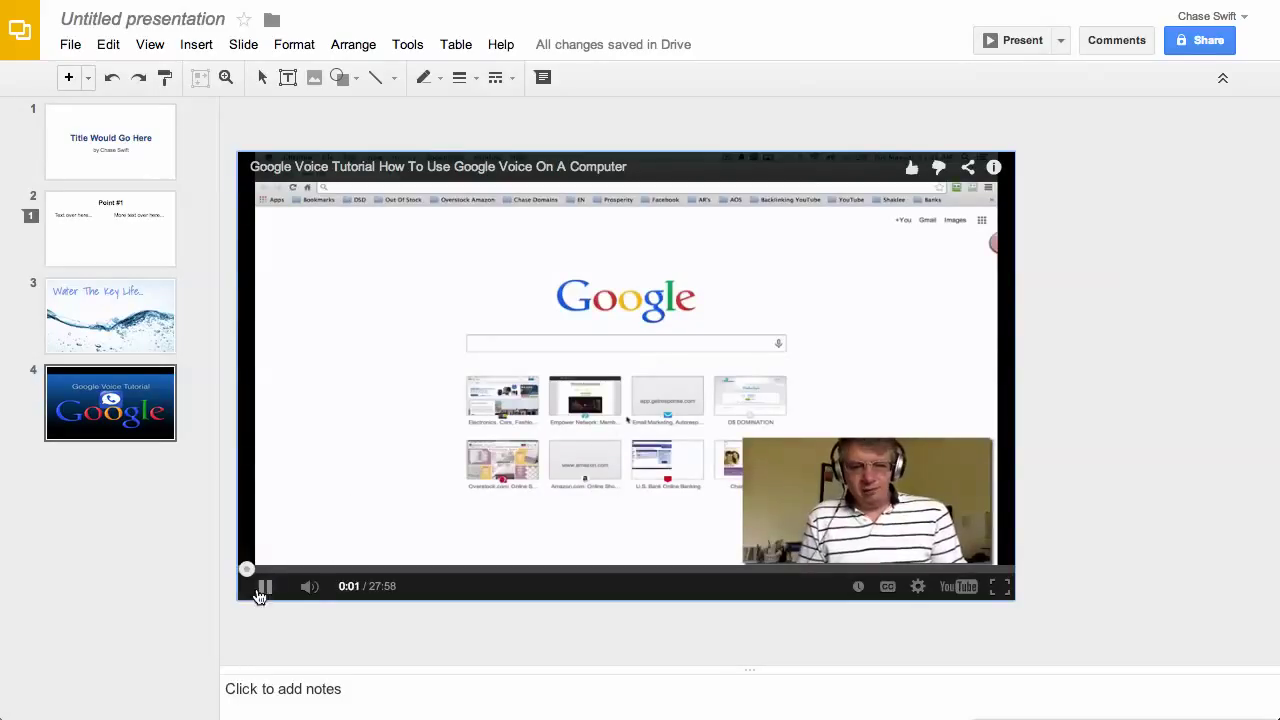
left_click(265, 586)
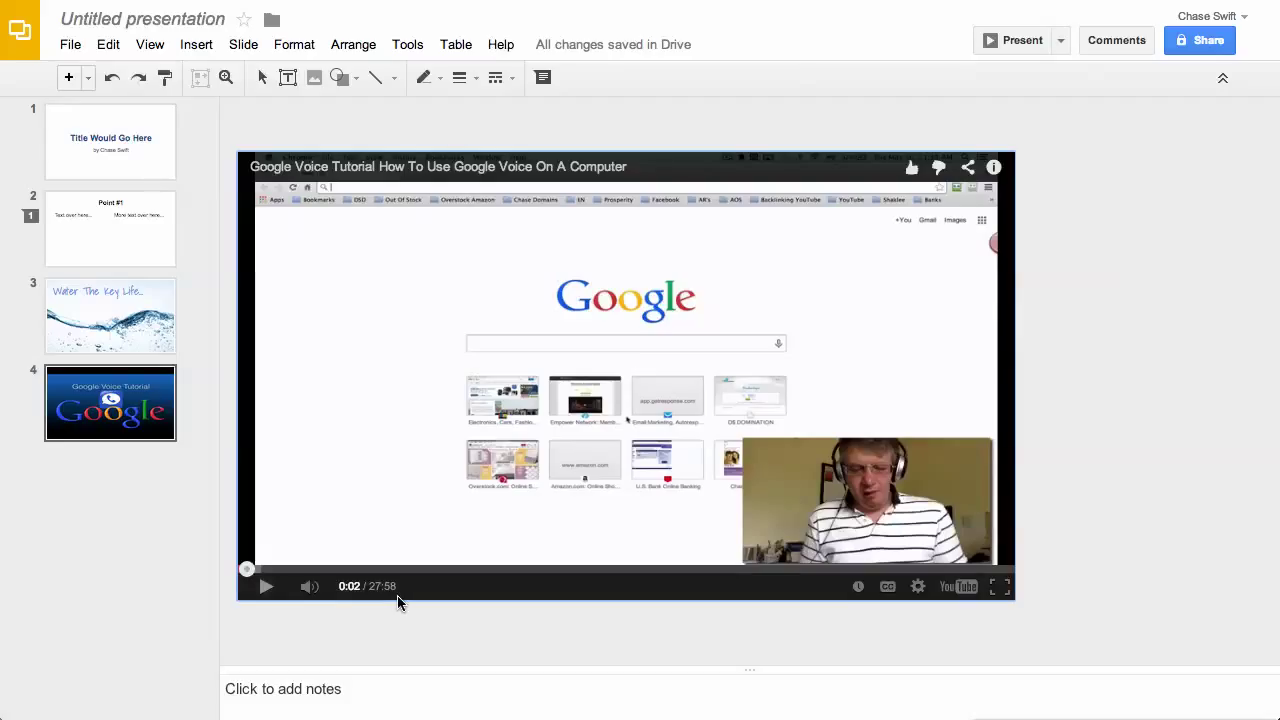
left_click(95, 152)
left_click(113, 217)
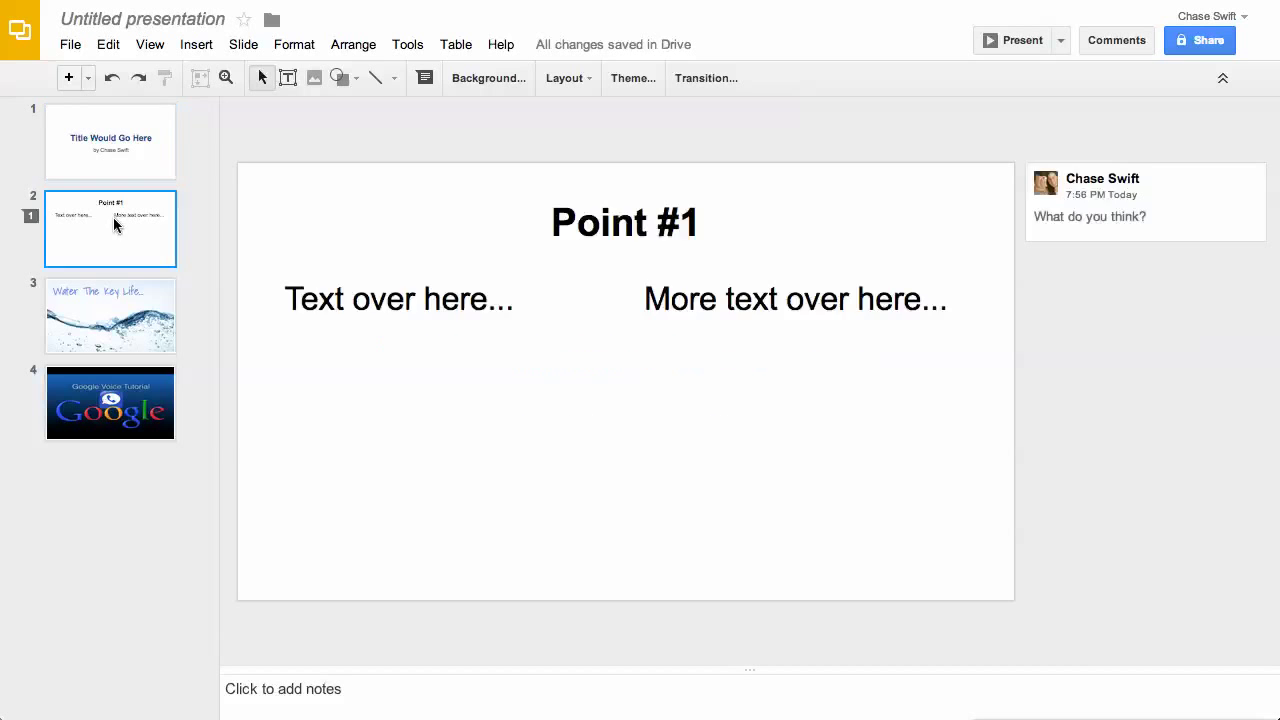
left_click(113, 315)
left_click(115, 388)
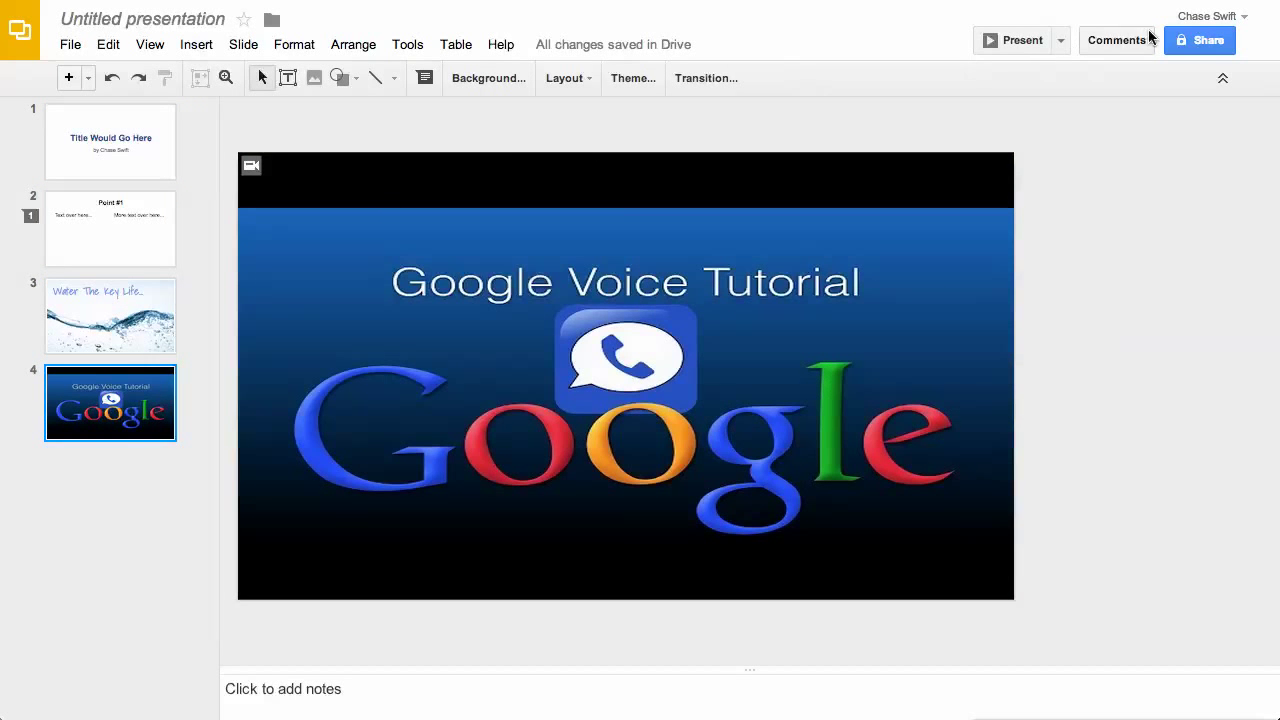
- Start sharing the presentation and name it "Sample Google Drive Presentation Demo by" followed by the author's first name
left_click(1203, 45)
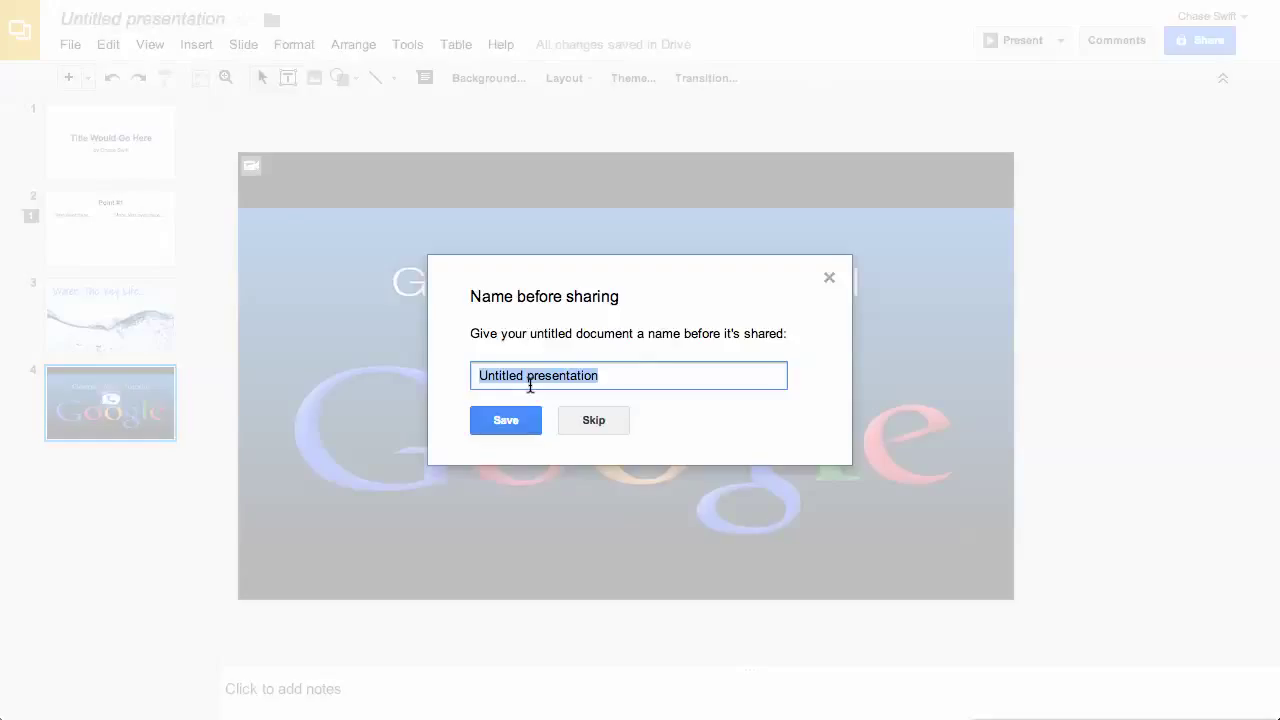
type("Sample Google")
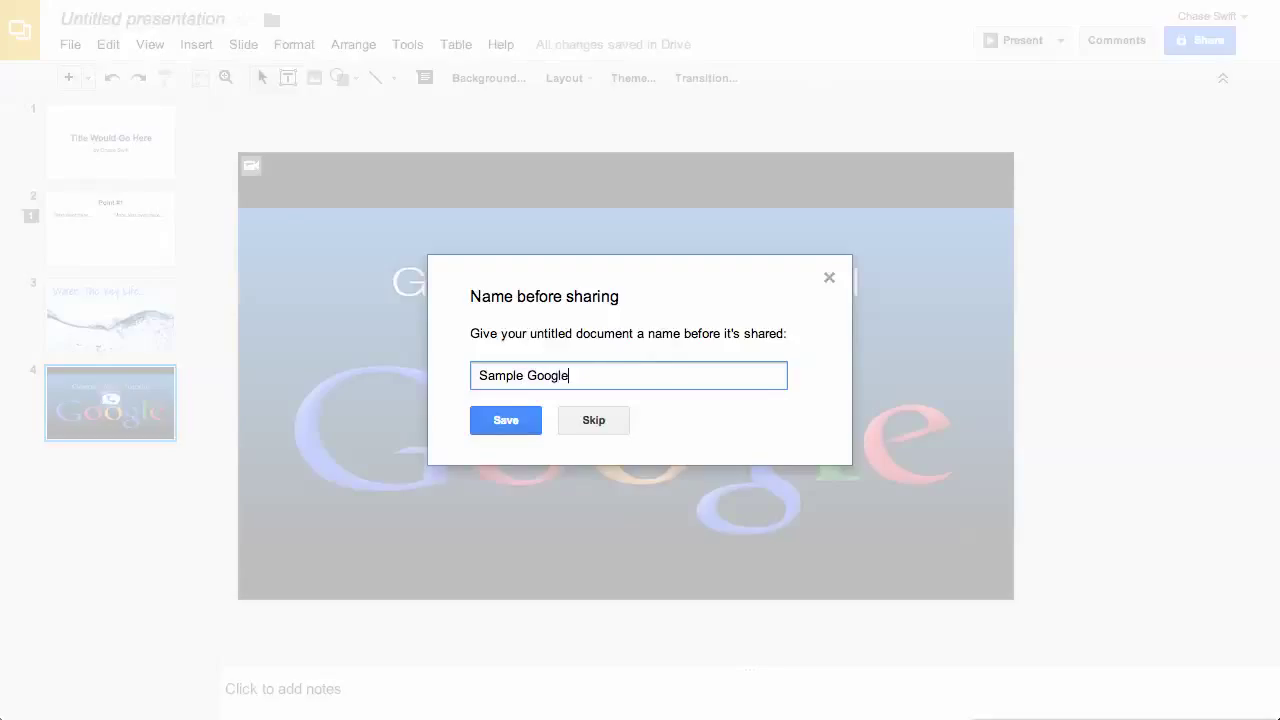
type(" Drive Presentation D")
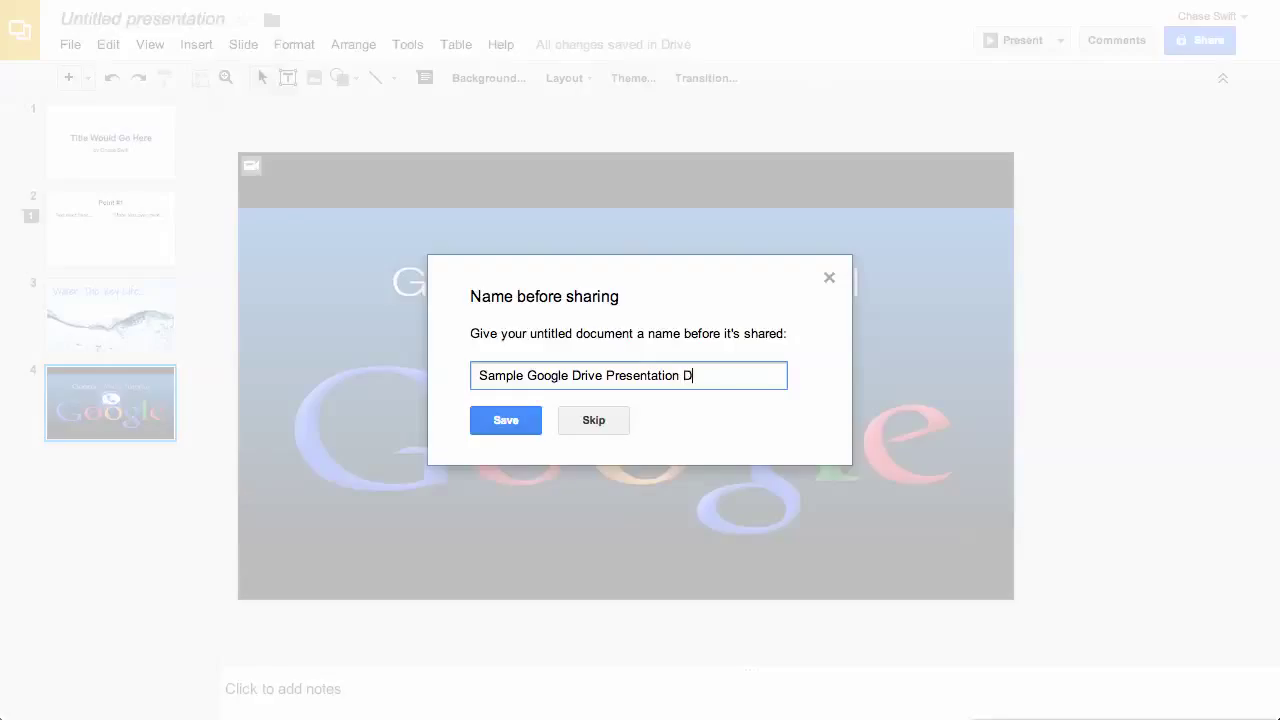
type("emo by Chase")
left_click(505, 420)
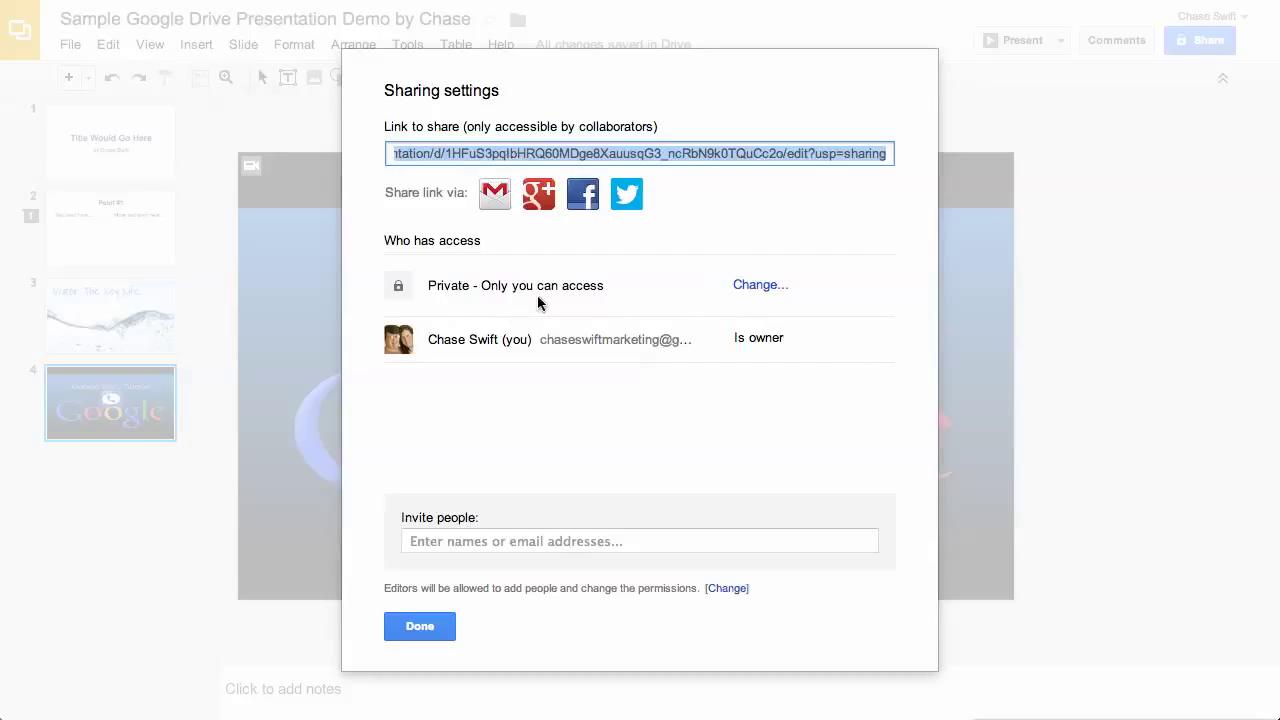
- Set the presentation's visibility to Anyone with the link, with Can view access, and save the sharing settings
left_click(759, 287)
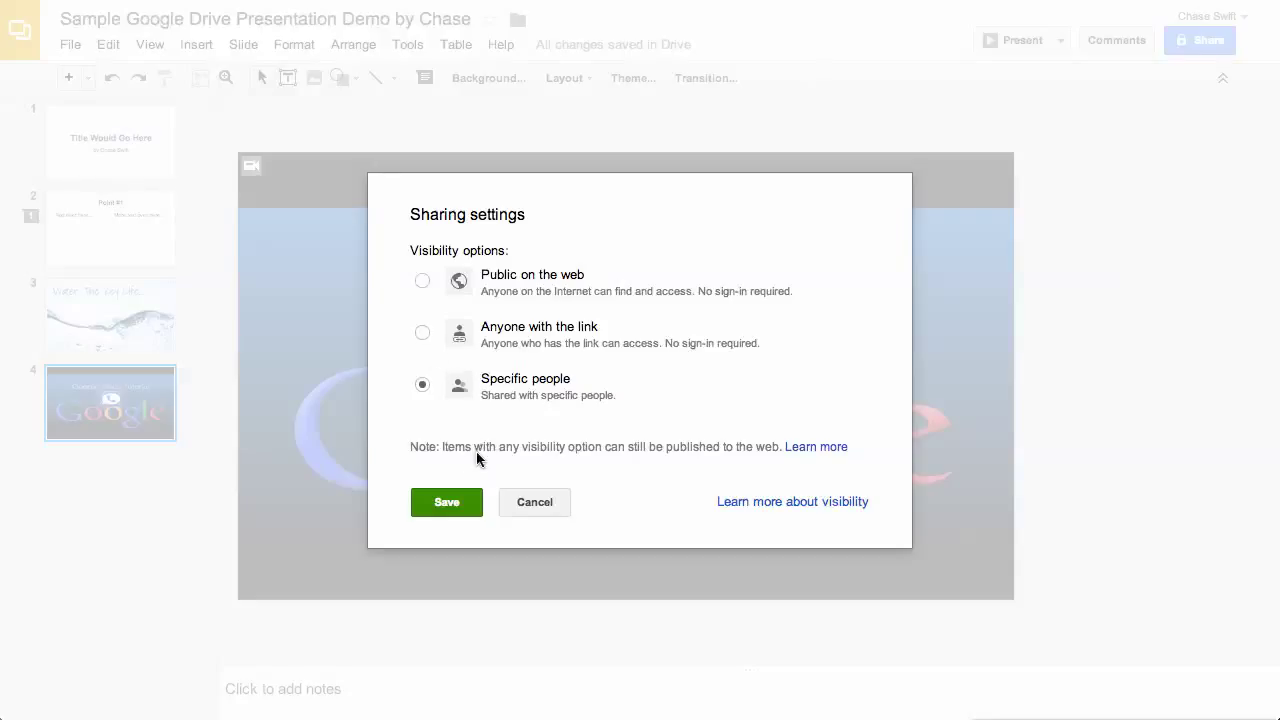
left_click(534, 502)
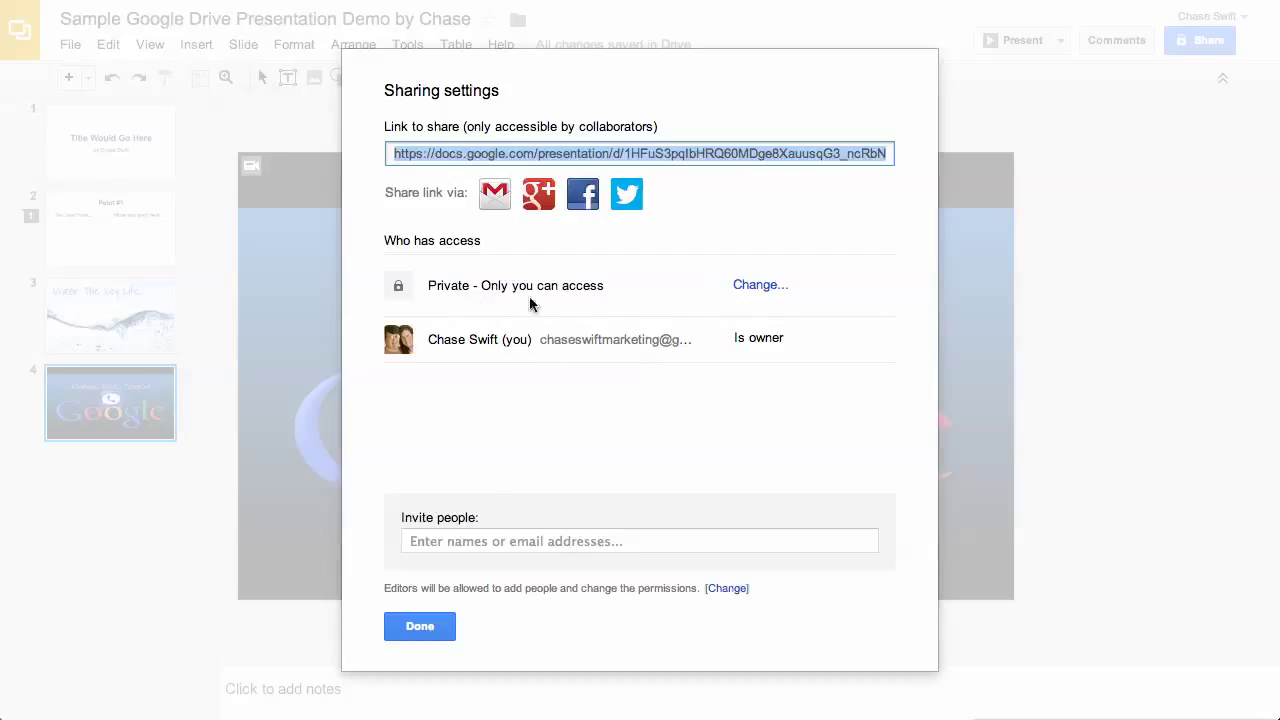
left_click(774, 289)
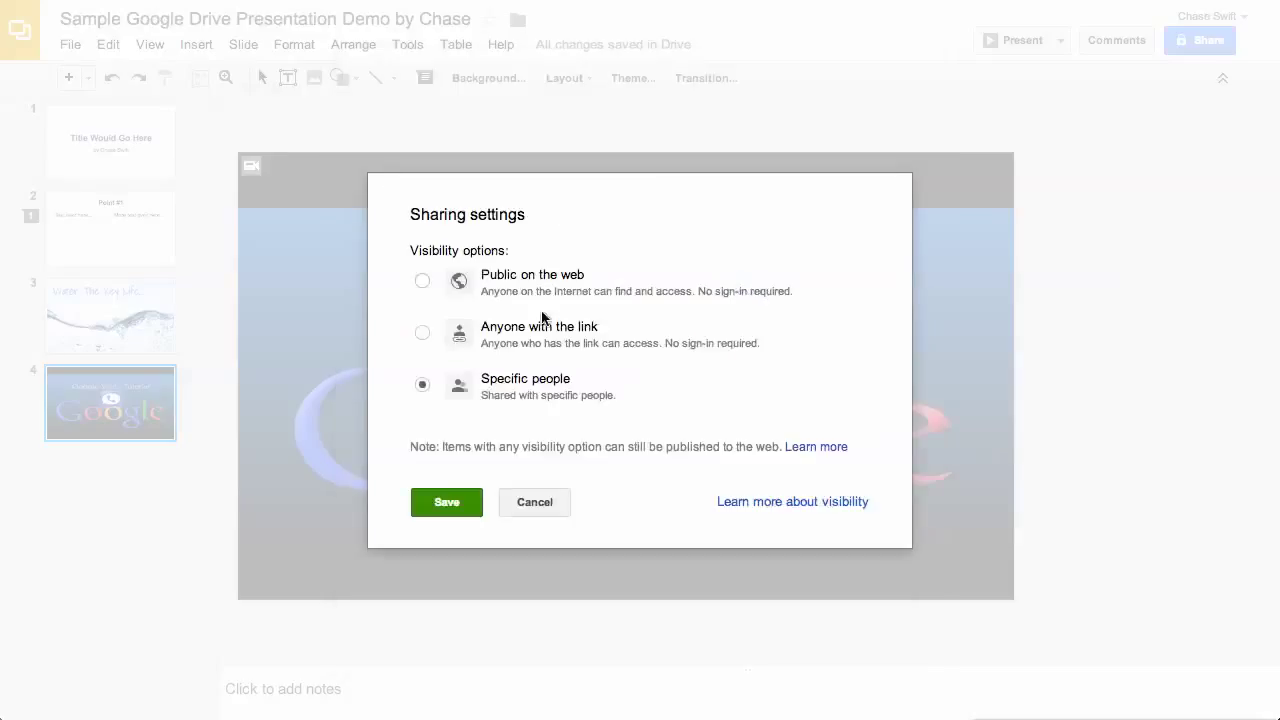
left_click(421, 334)
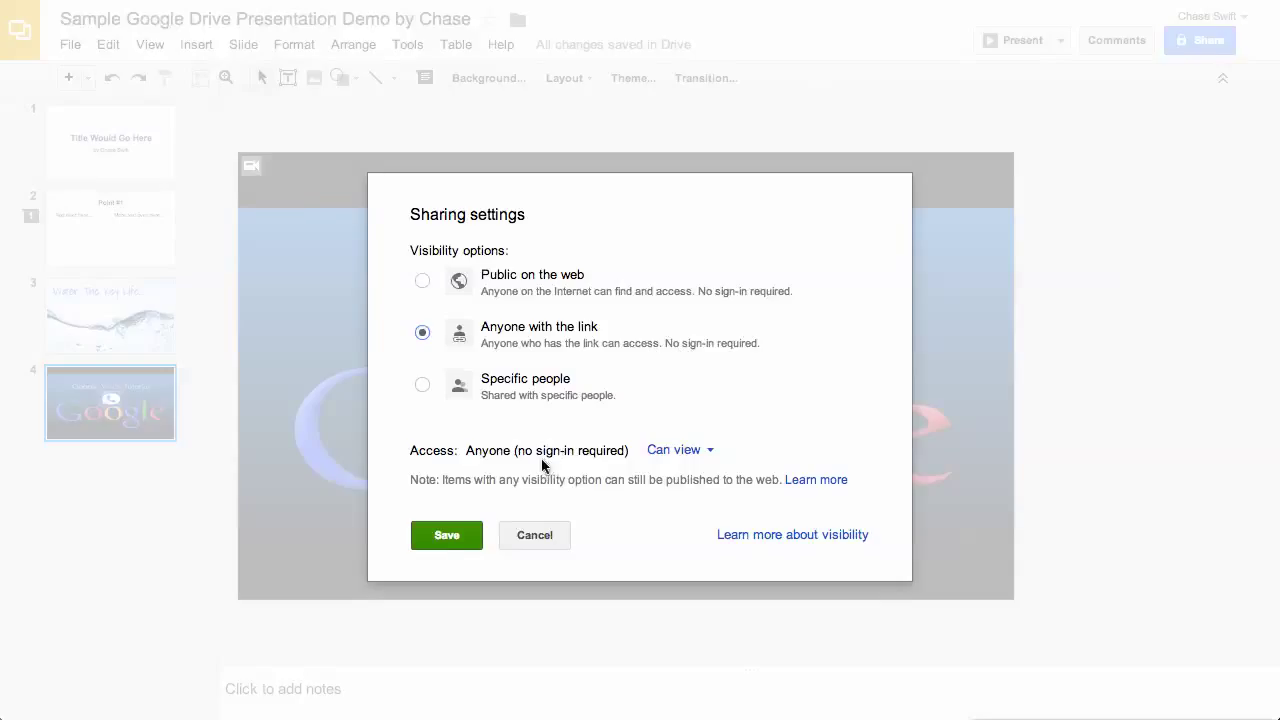
left_click(710, 453)
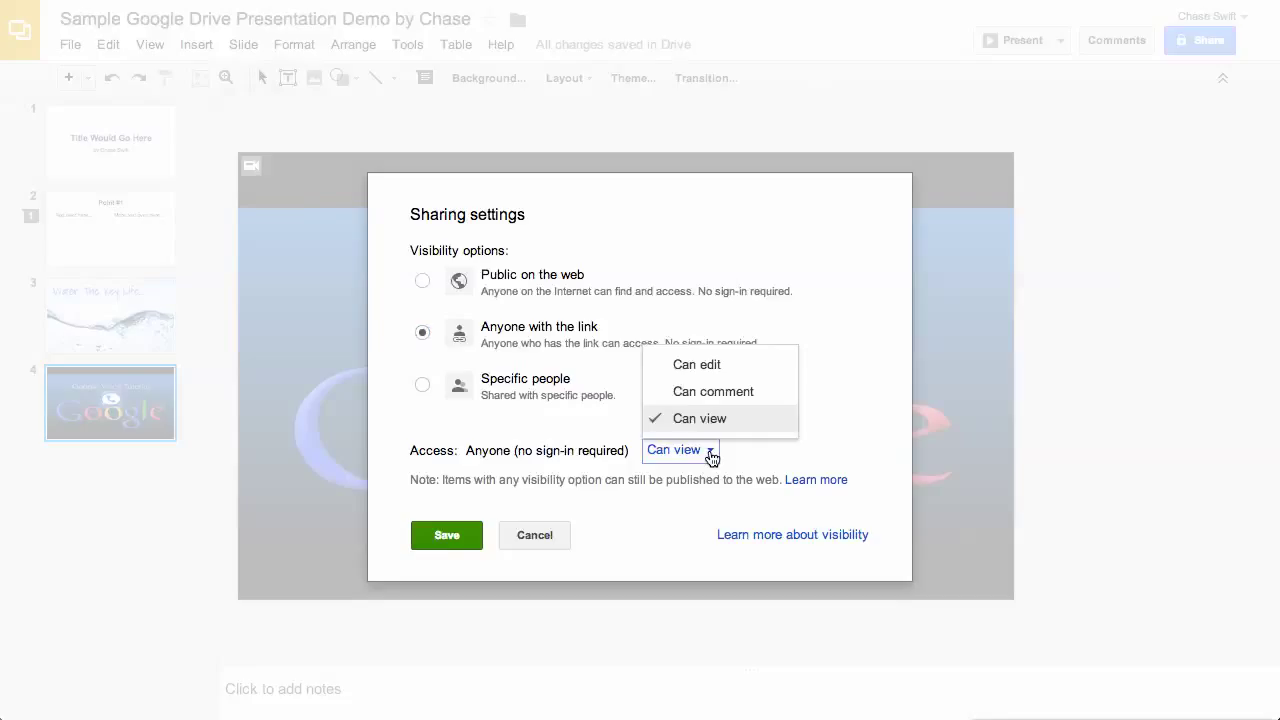
left_click(693, 420)
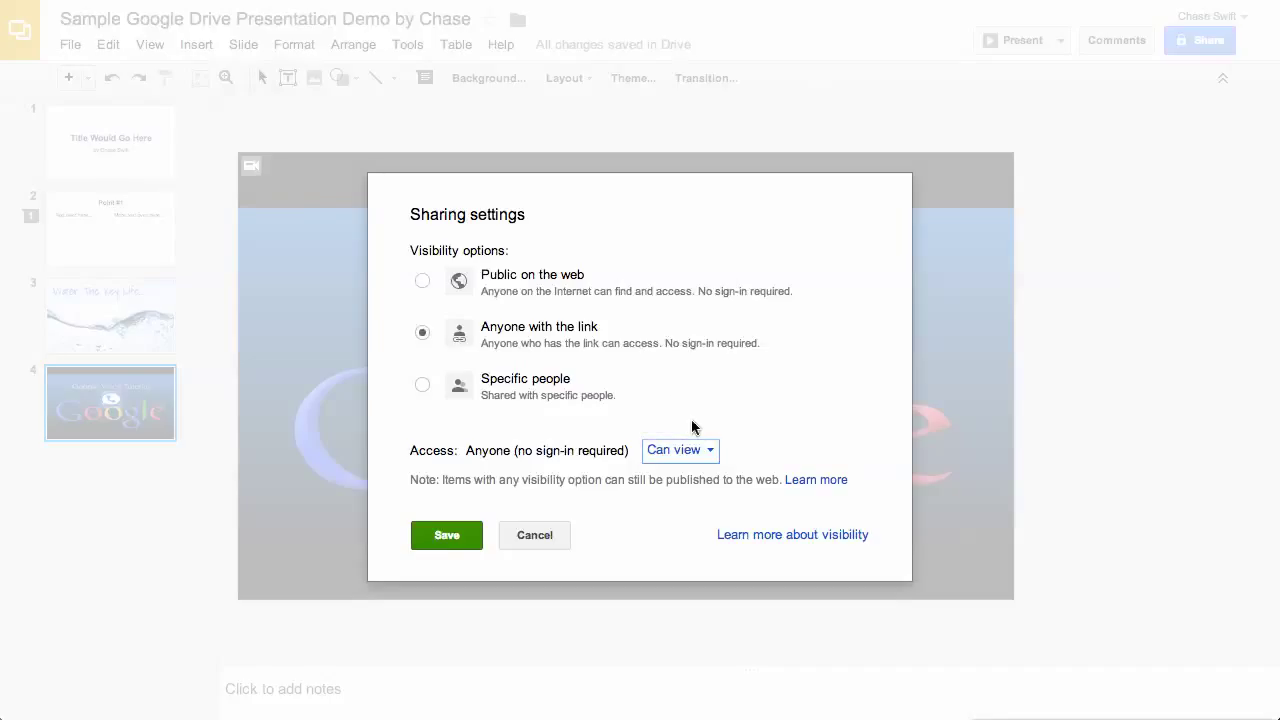
left_click(447, 535)
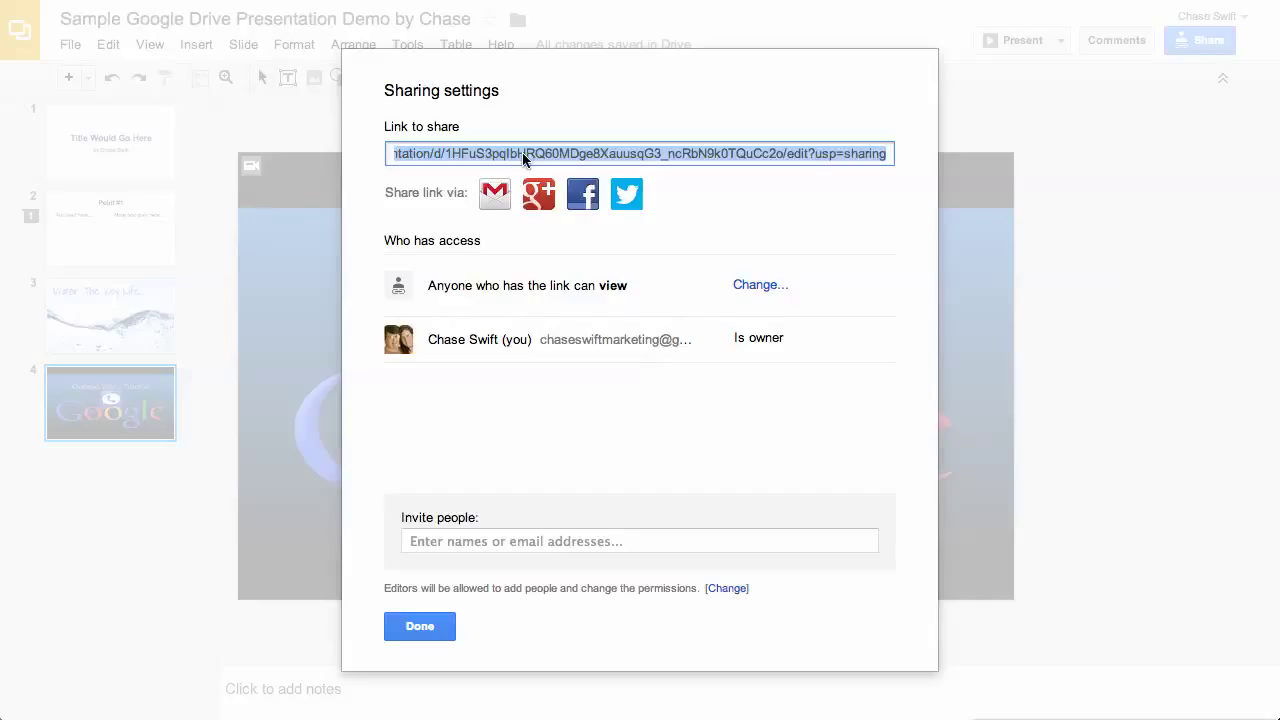
- Examine the permission levels for invited people, select the sharing link, and close the sharing settings without inviting anyone
left_click(464, 545)
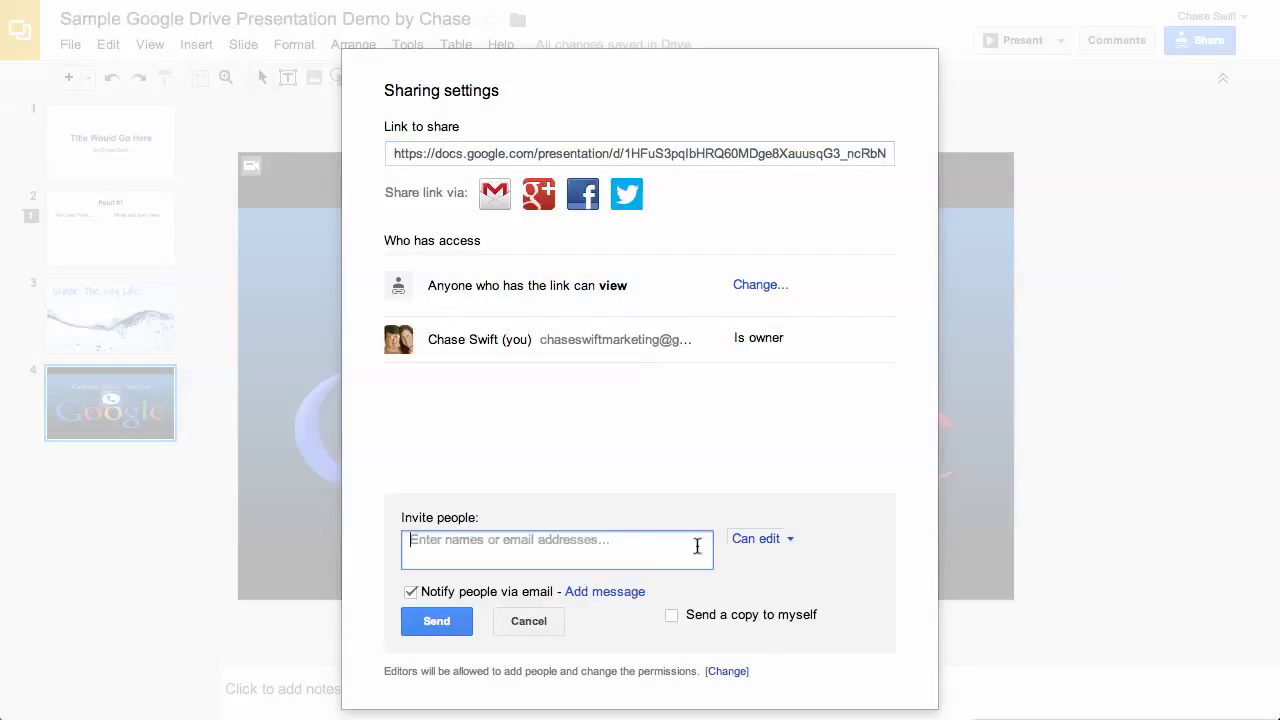
left_click(790, 542)
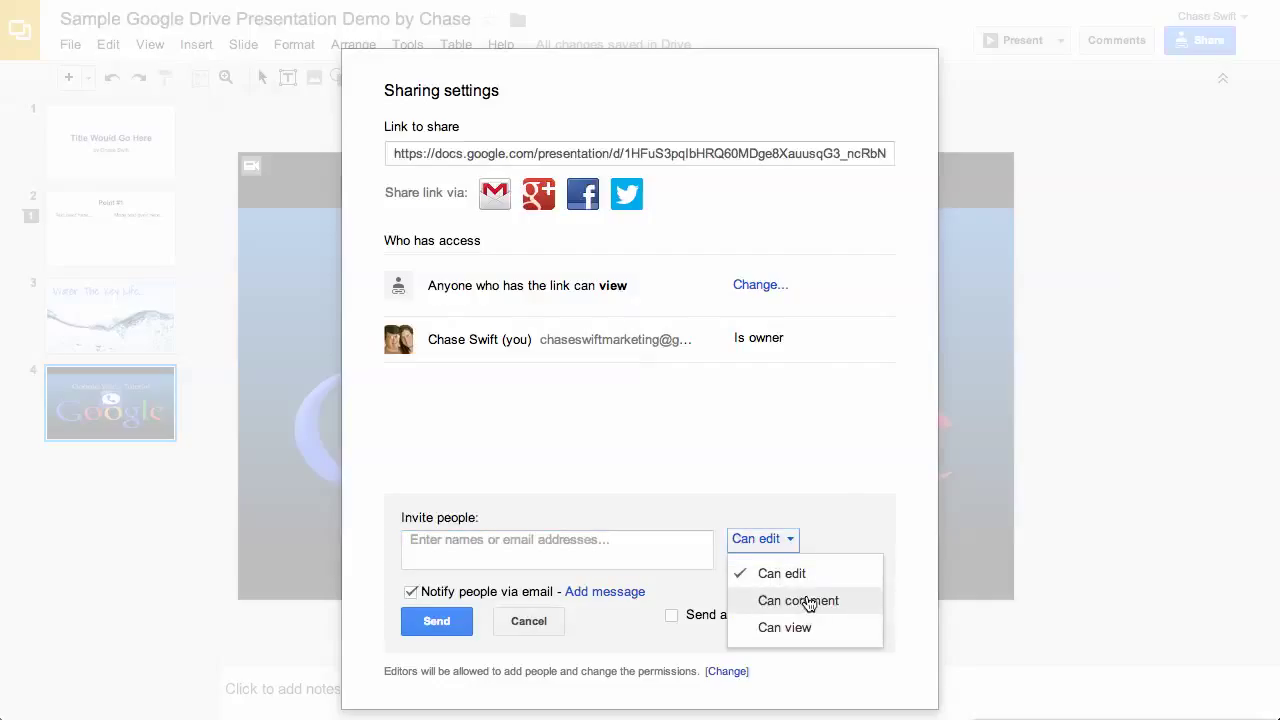
left_click(829, 487)
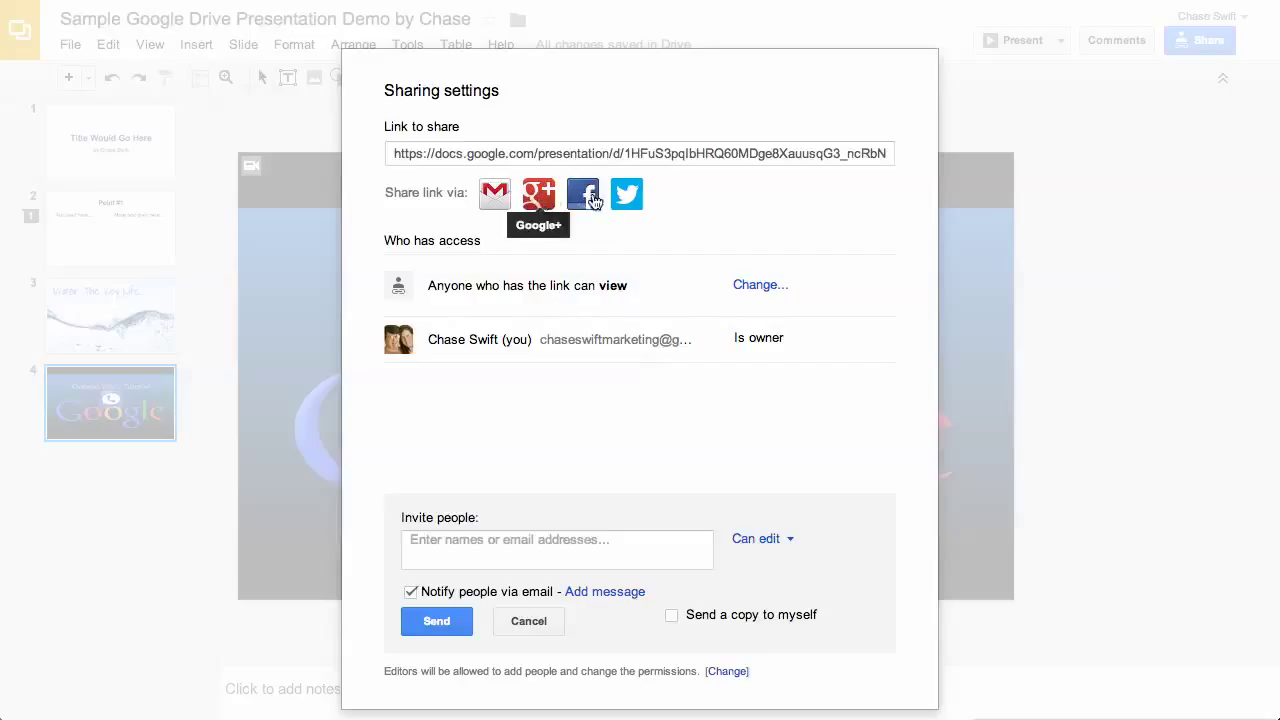
left_click(489, 157)
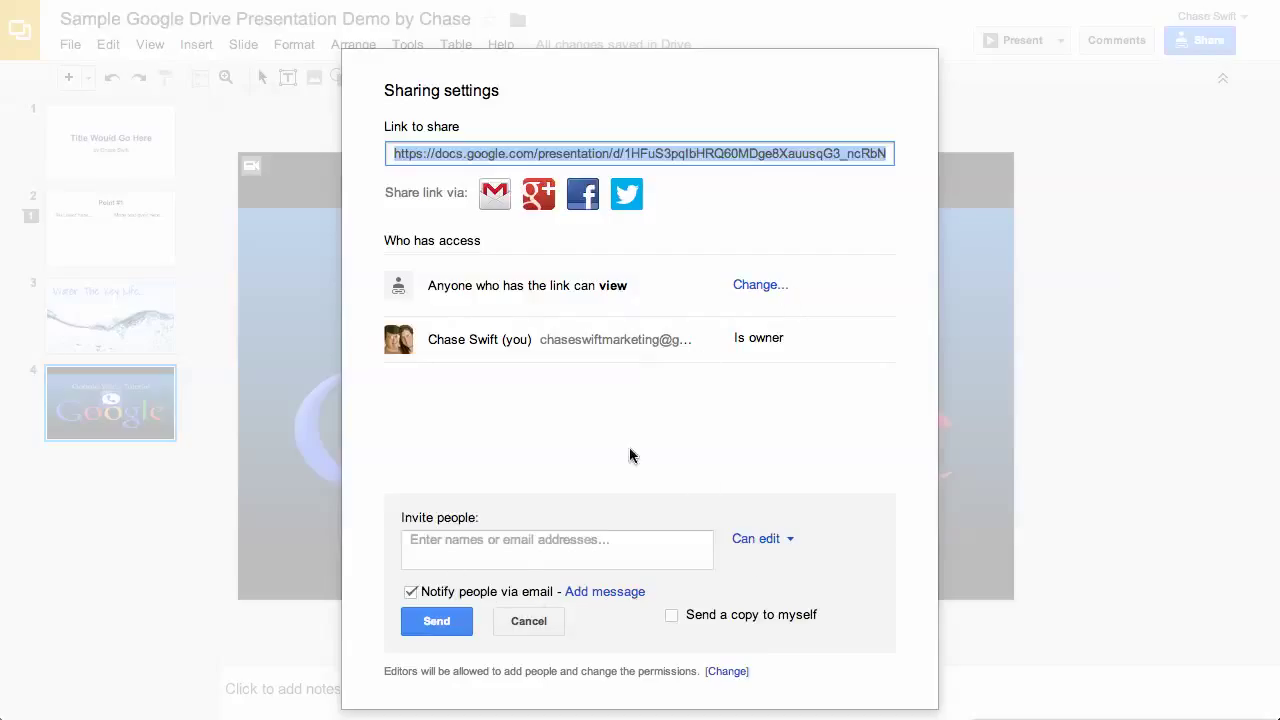
left_click(545, 622)
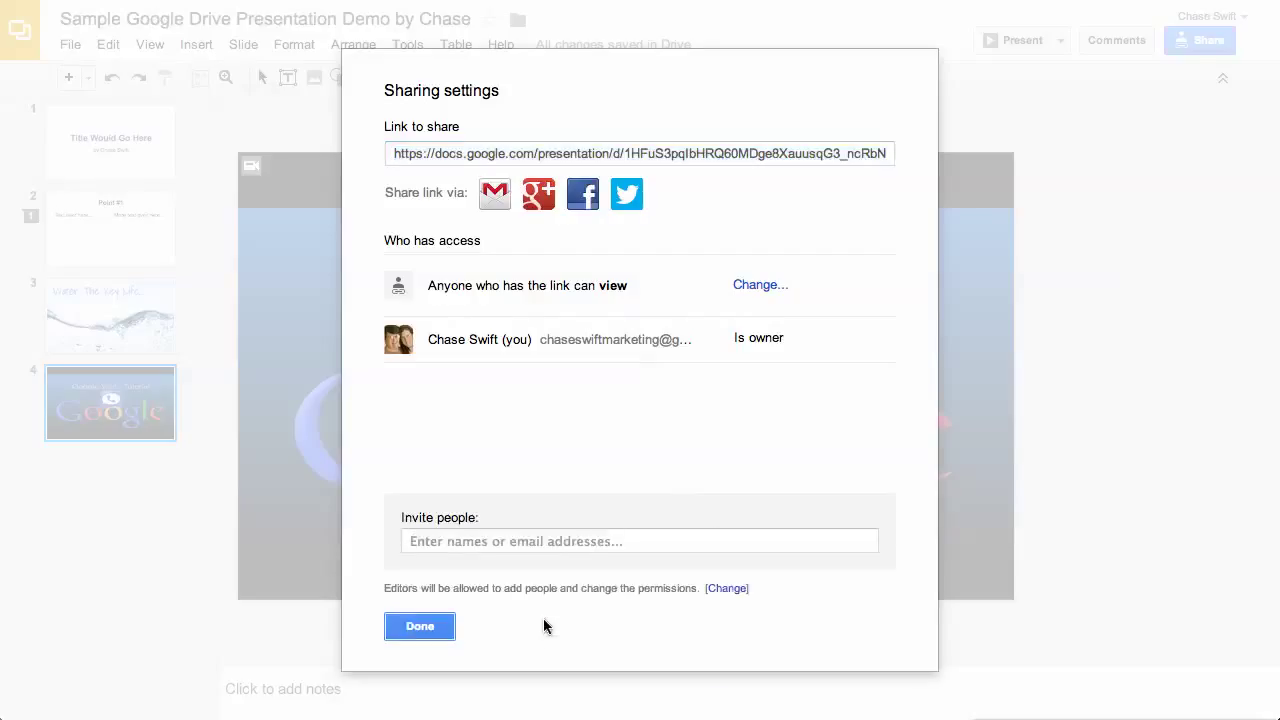
left_click(420, 627)
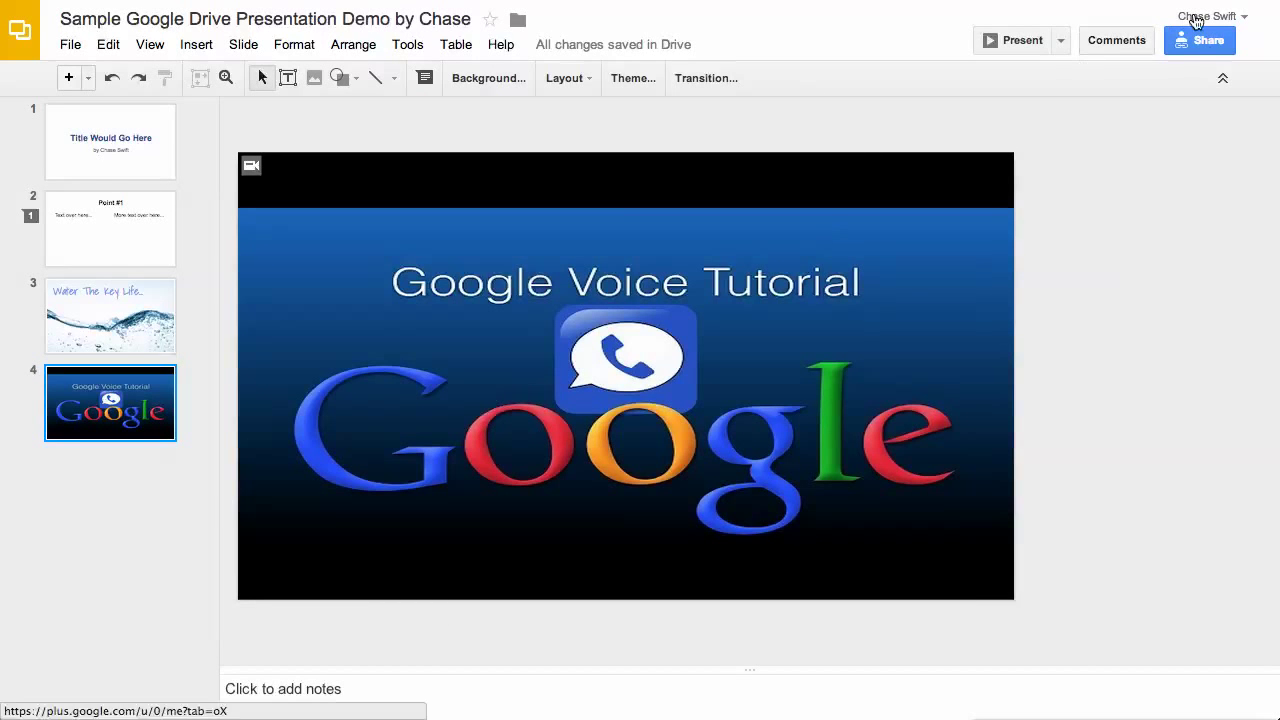
- Go to slide 1 and check when the presentation was last saved in Drive
mouse_move(1204, 47)
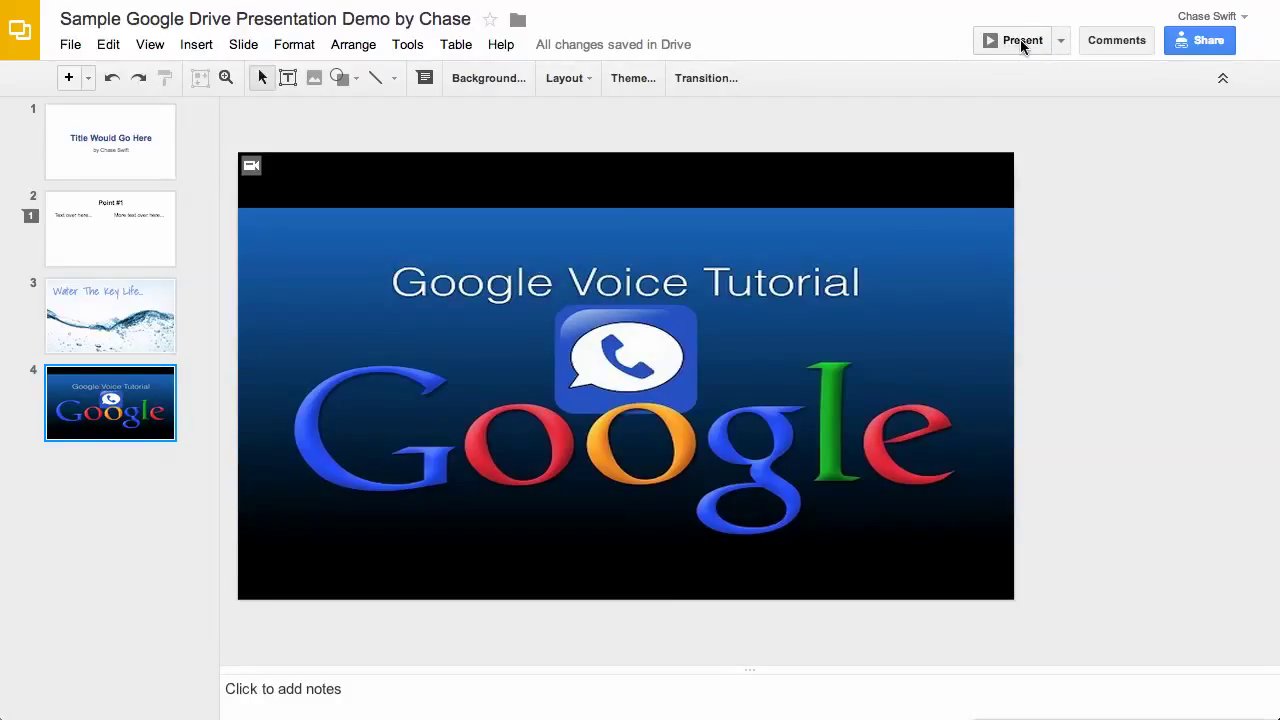
left_click(98, 135)
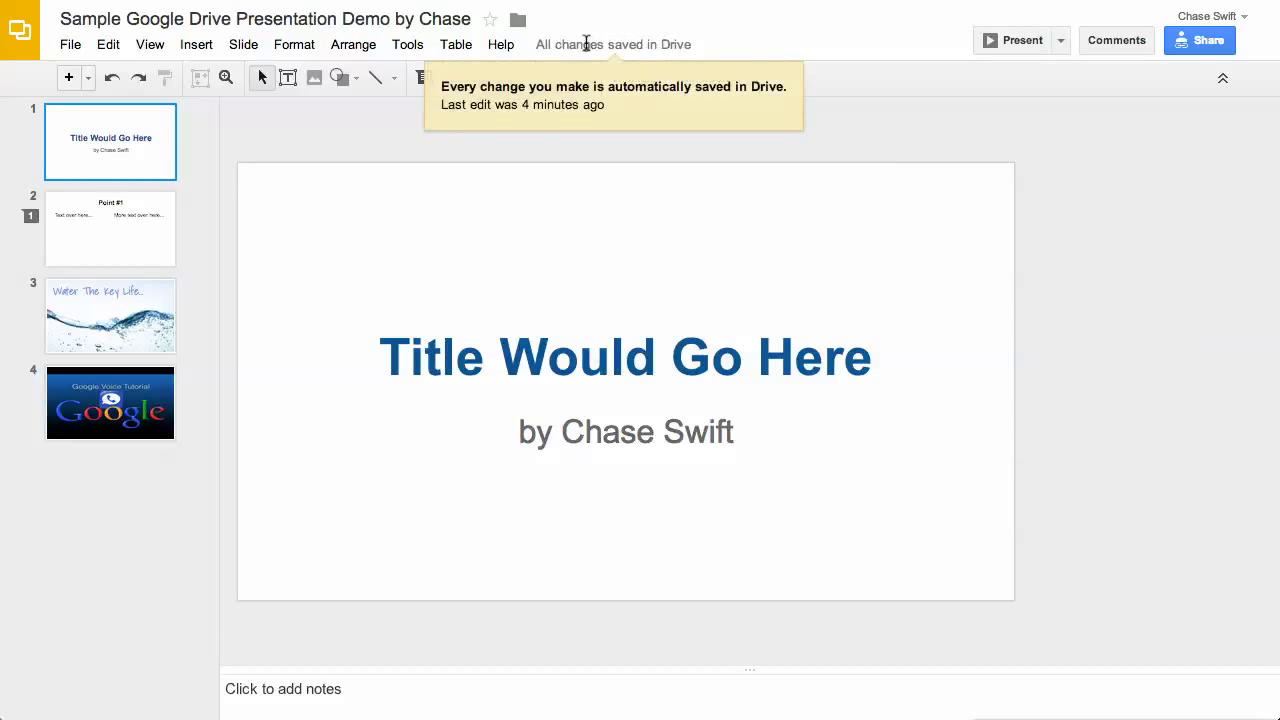
mouse_move(622, 50)
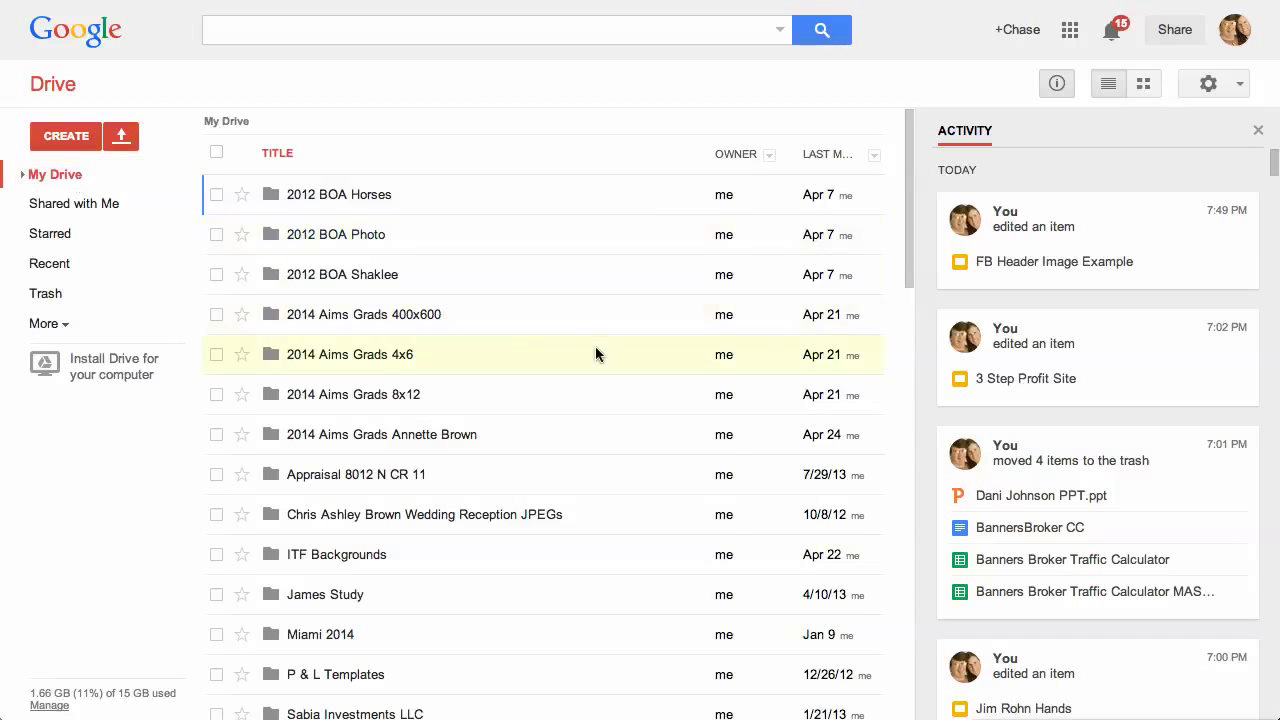
- Find the shared "Sample Google Drive Presentation Demo" file in the My Drive list and open it
scroll(597, 348, "down", 3)
scroll(597, 348, "down", 13)
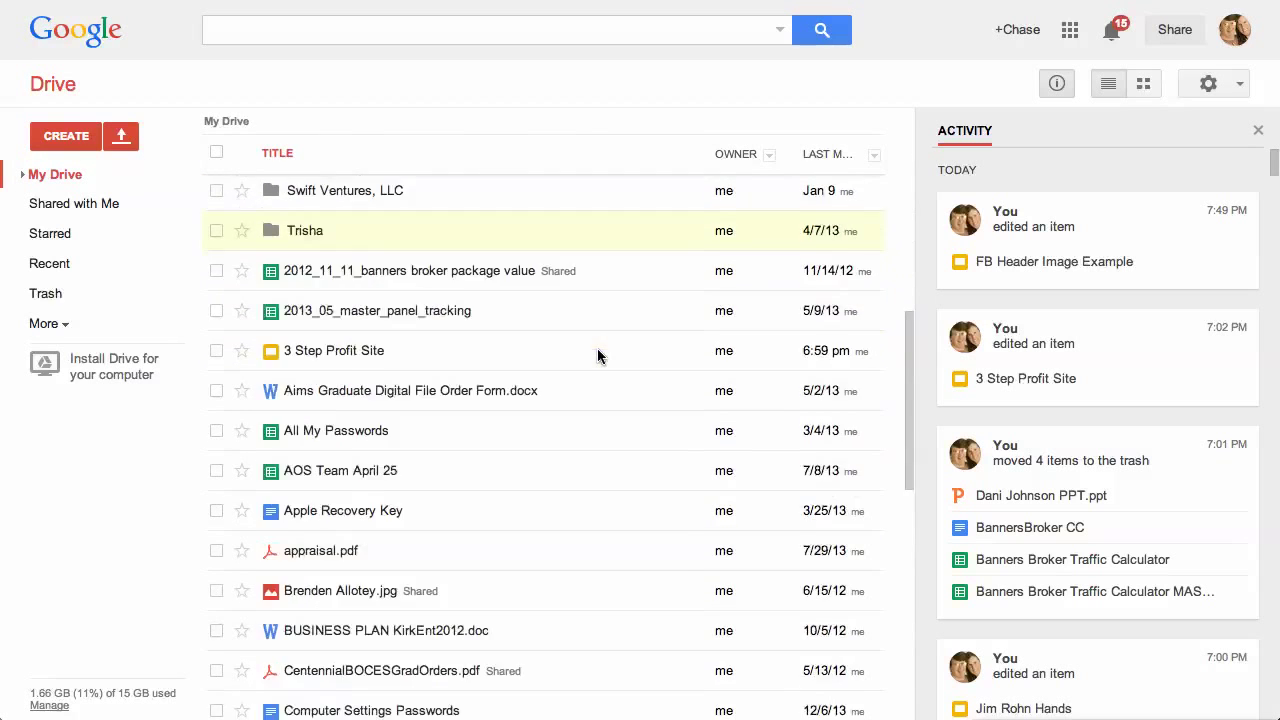
scroll(597, 356, "down", 7)
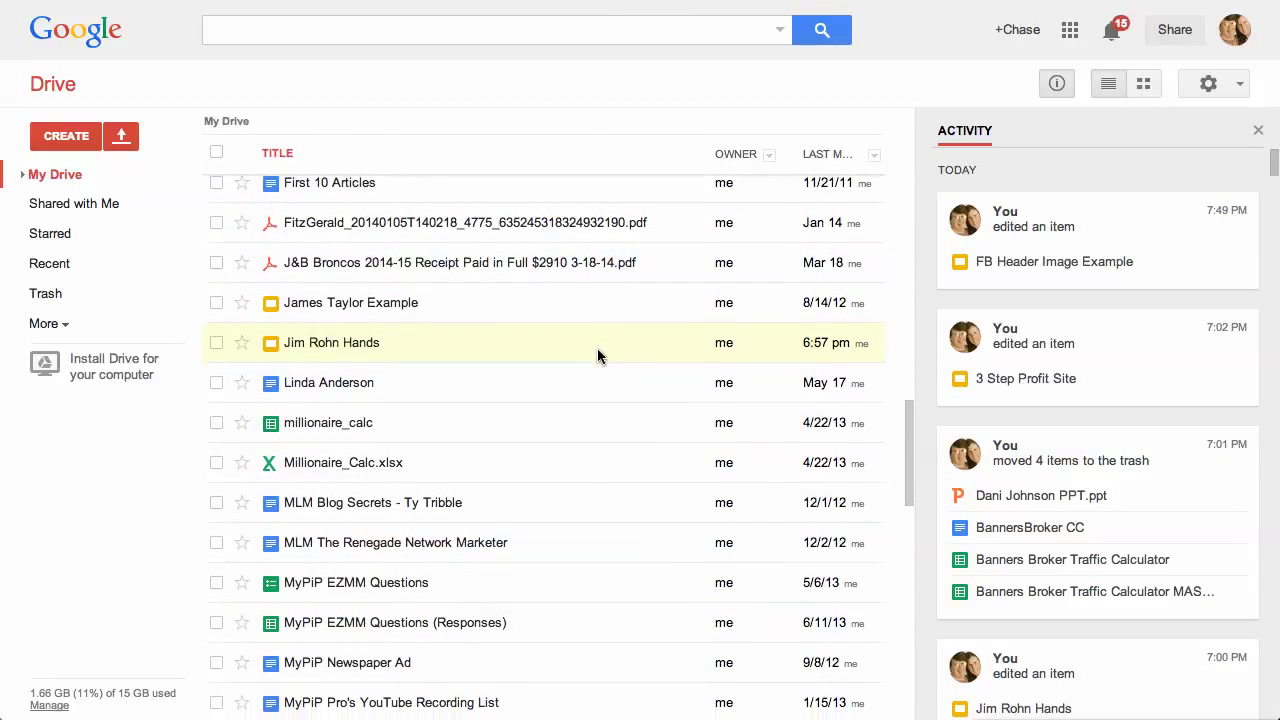
scroll(597, 355, "down", 2)
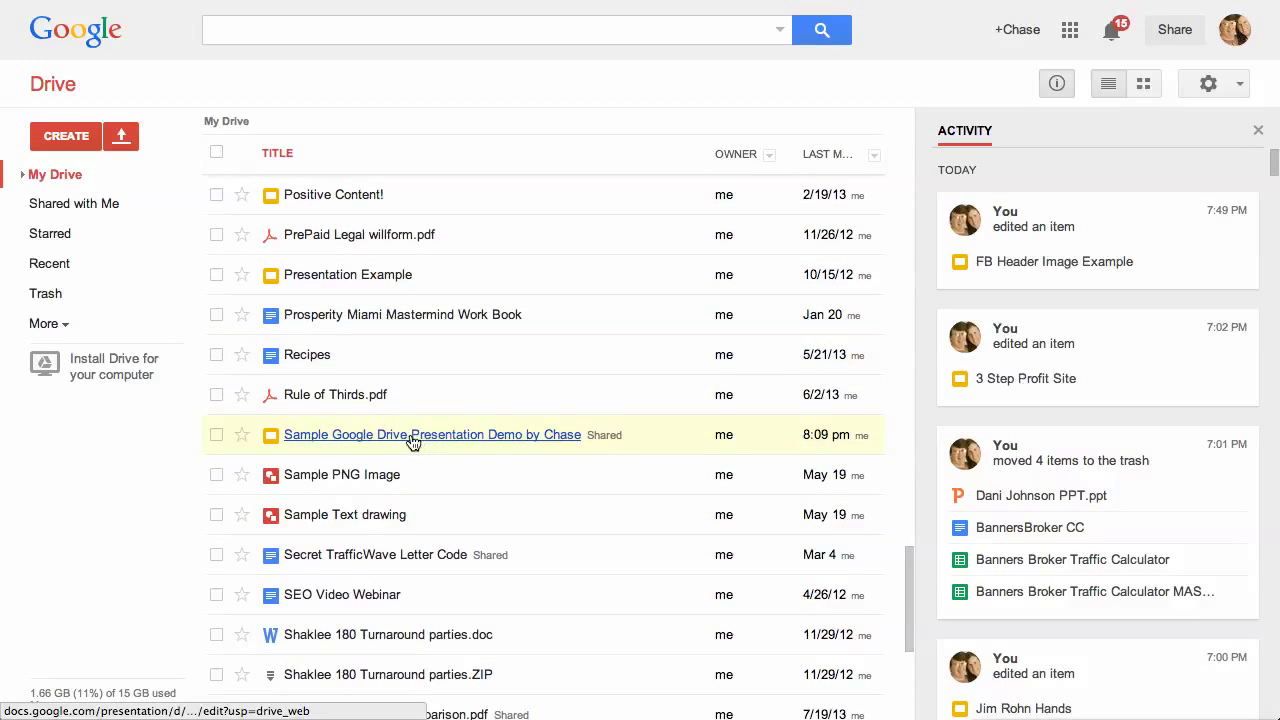
left_click(415, 440)
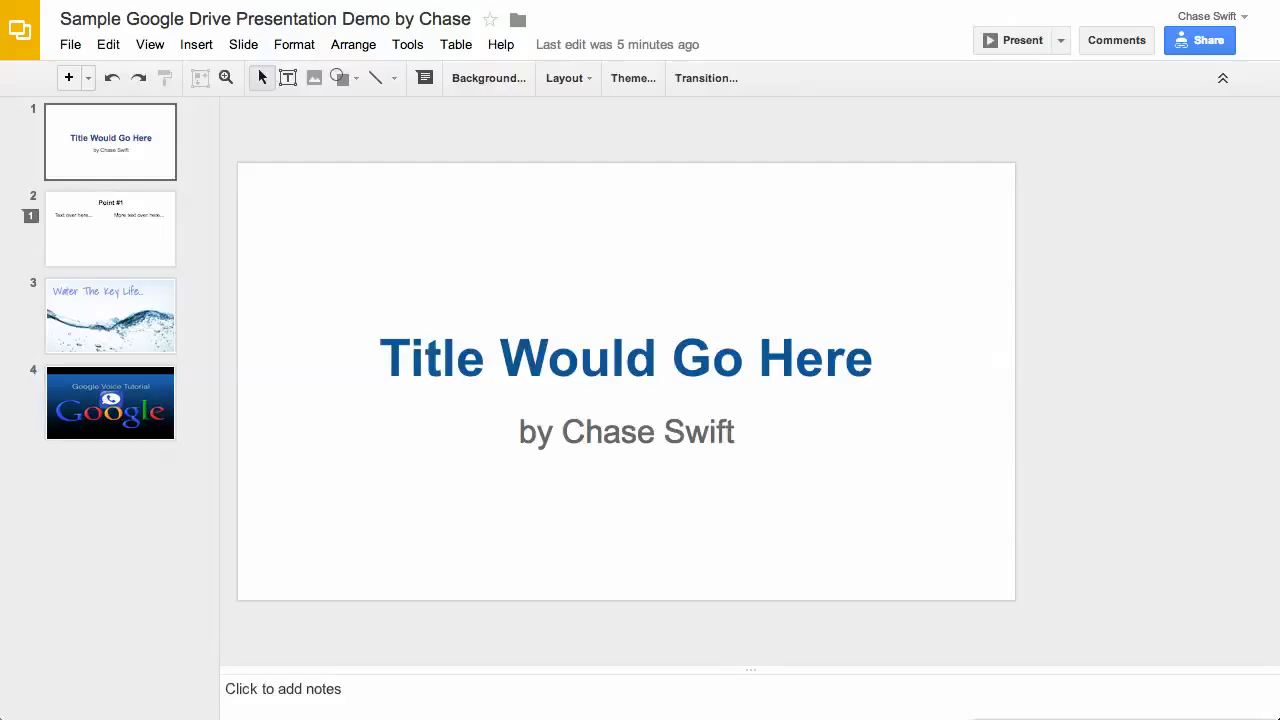
- Bring up the file formats available for downloading the presentation
left_click(70, 45)
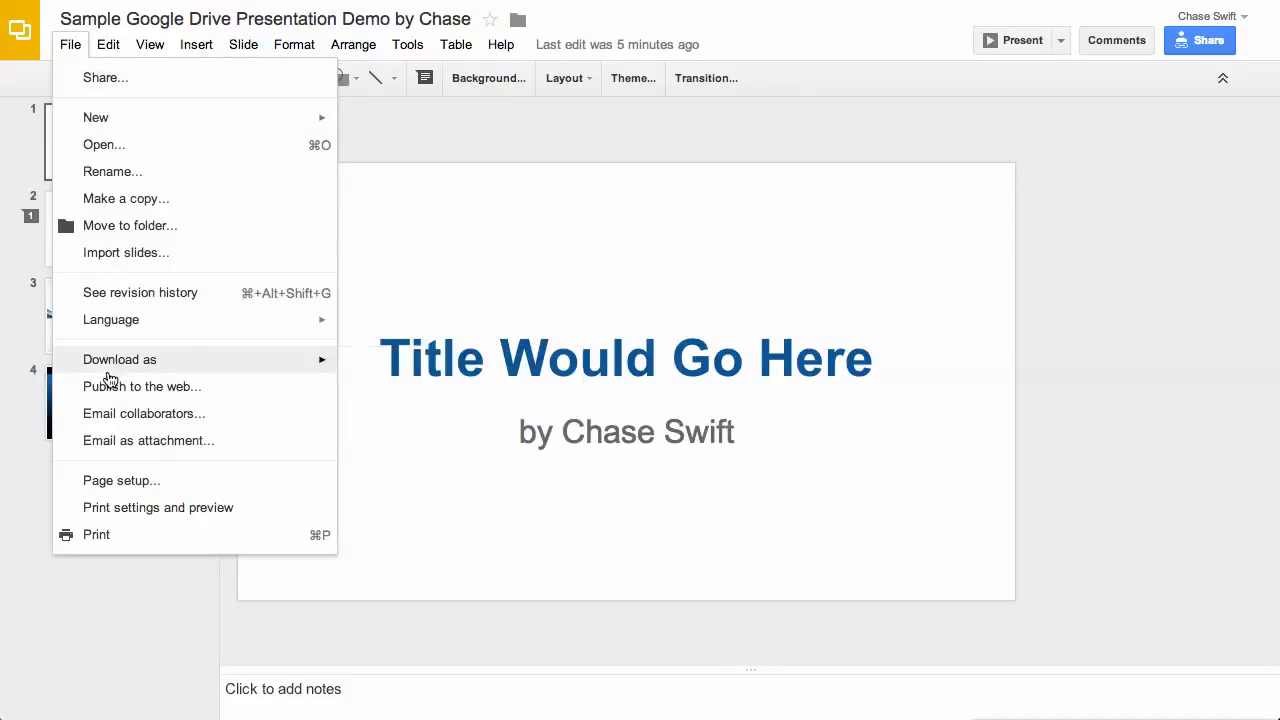
mouse_move(115, 368)
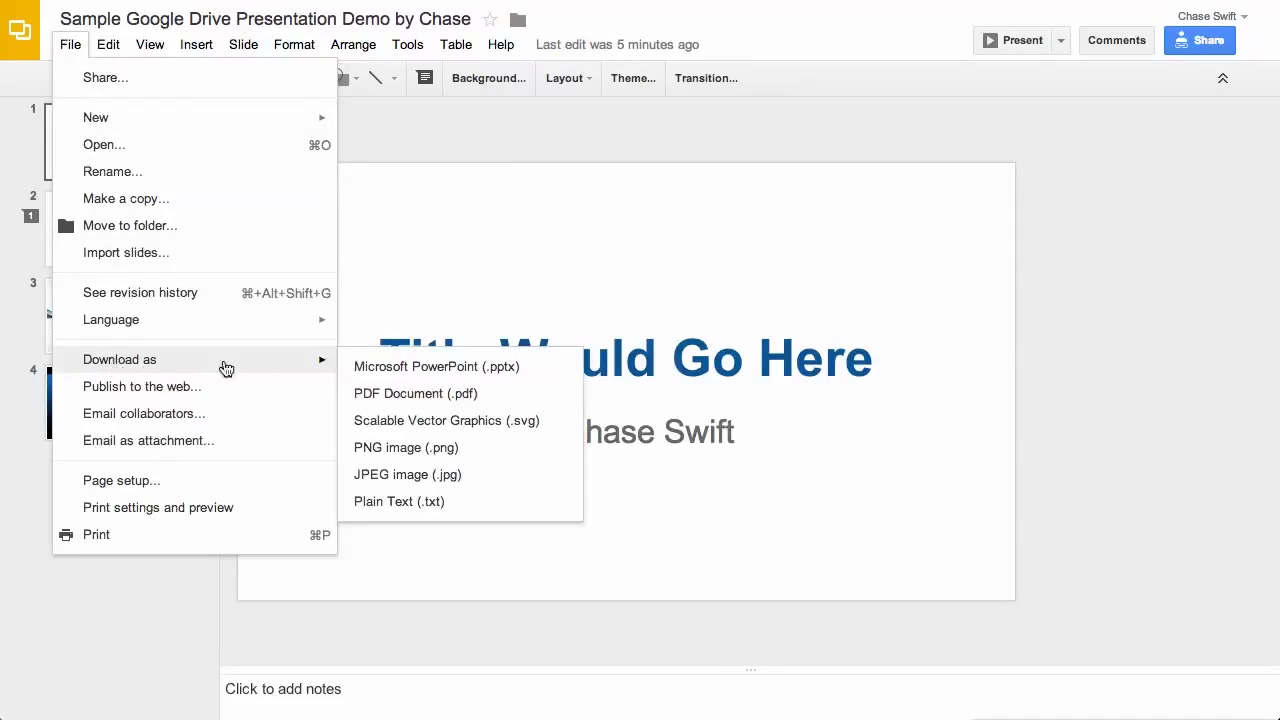